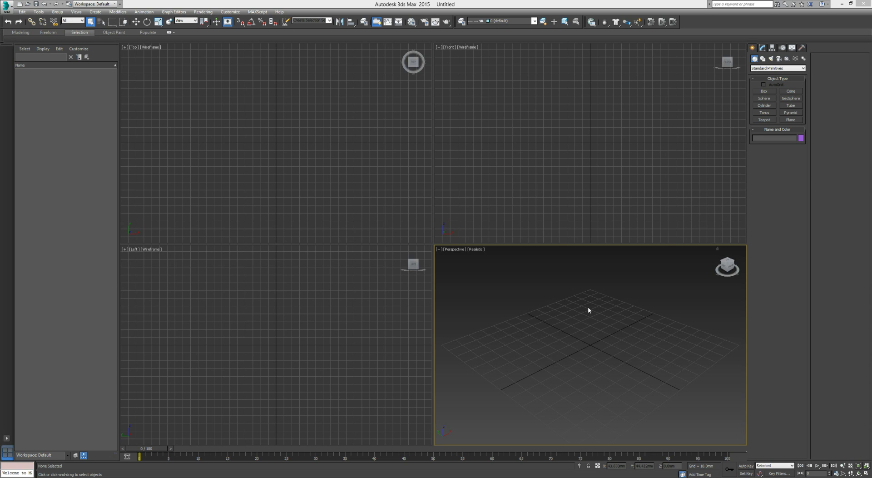
Maximize the Perspective viewport with Alt+W and bring up the Shapes creation category.
key(alt+w)
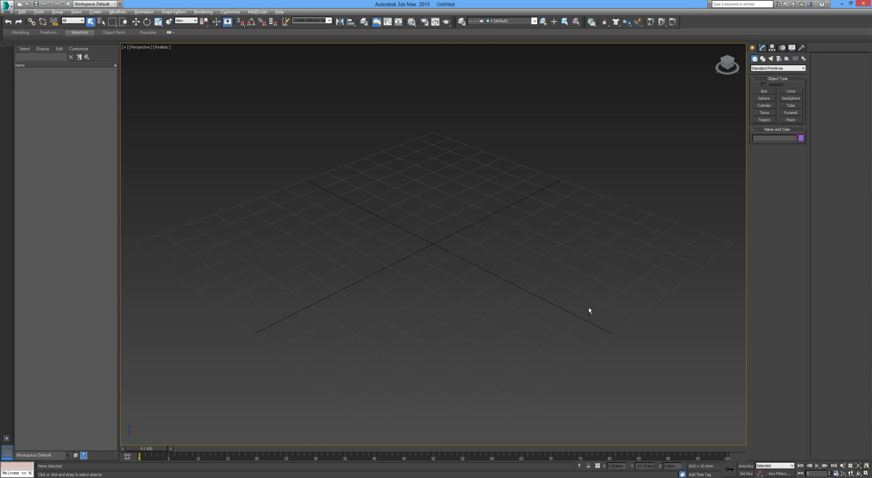
click(763, 59)
Draw an outlined Egg spline left of the grid centre, then restore the four-viewport layout.
click(757, 68)
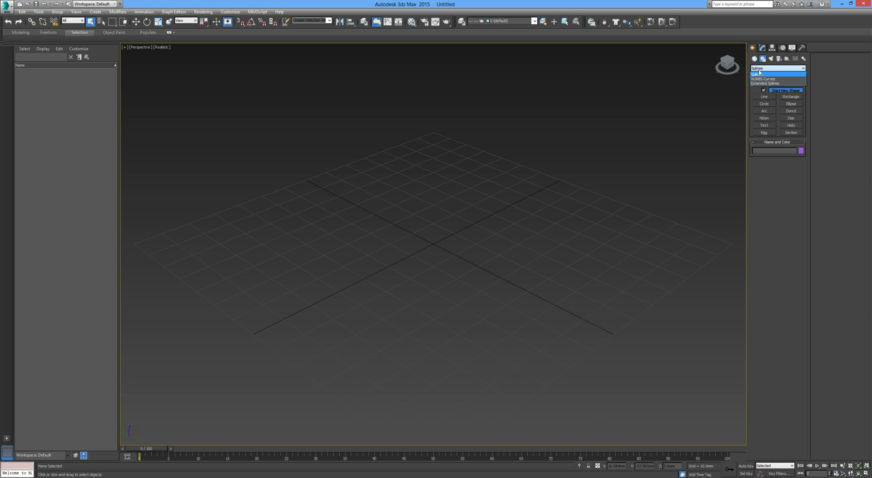
click(771, 71)
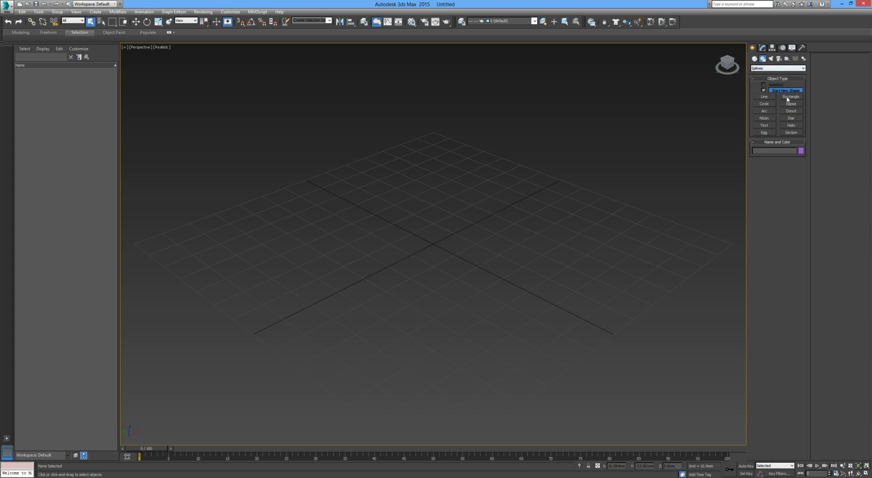
click(764, 132)
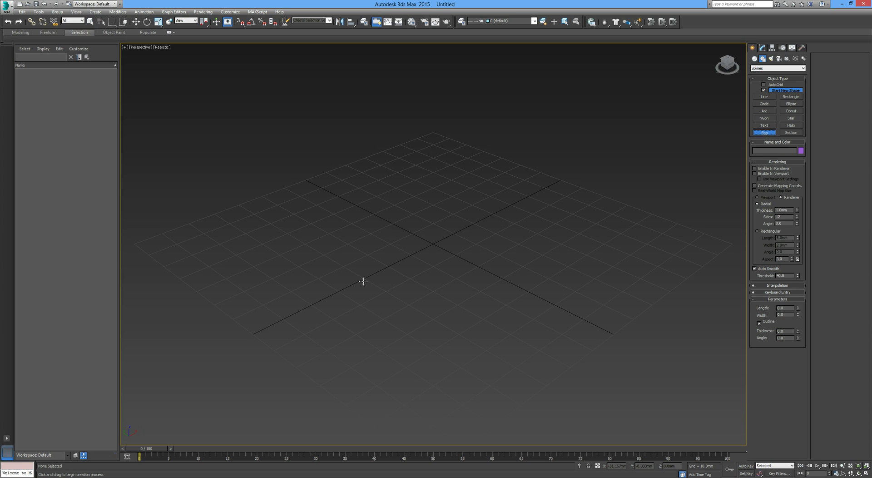
drag(296, 254, 334, 279)
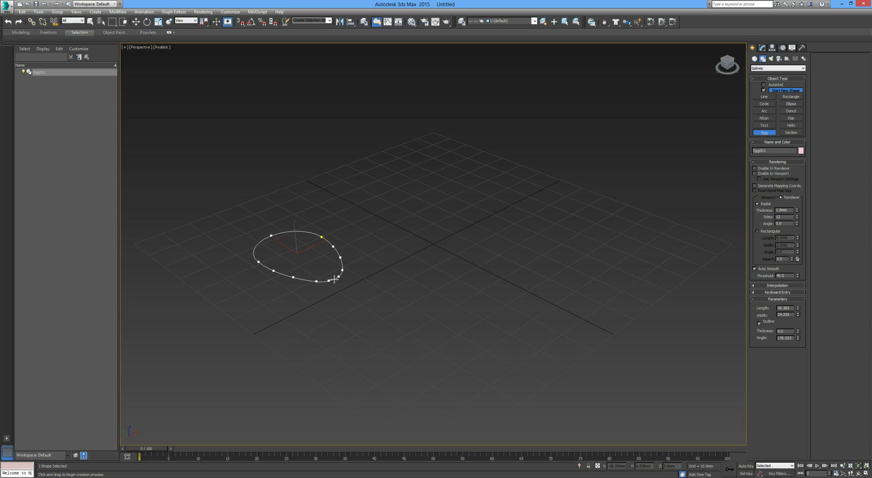
click(338, 281)
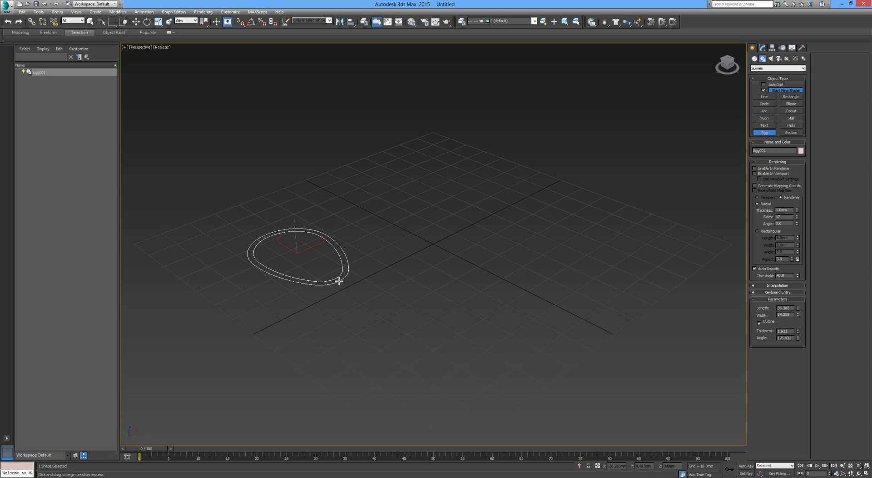
middle_drag(325, 278, 358, 295)
key(alt+w)
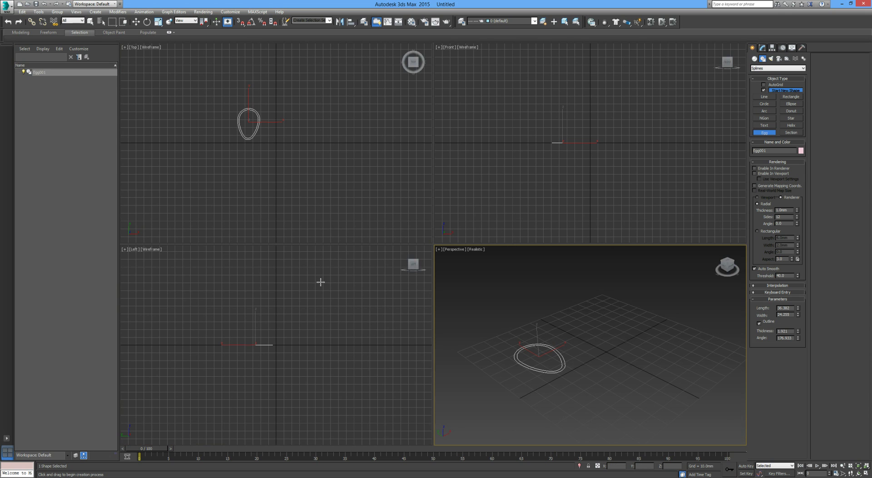
In the maximized Perspective view, give Egg001 an Extrude modifier with a 30mm Amount.
key(alt+w)
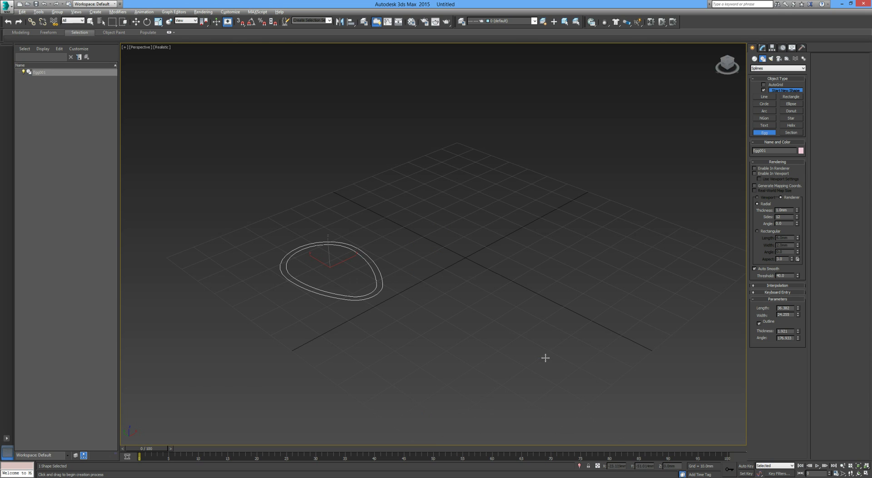
middle_drag(512, 286, 580, 287)
scroll(416, 263, up, 3)
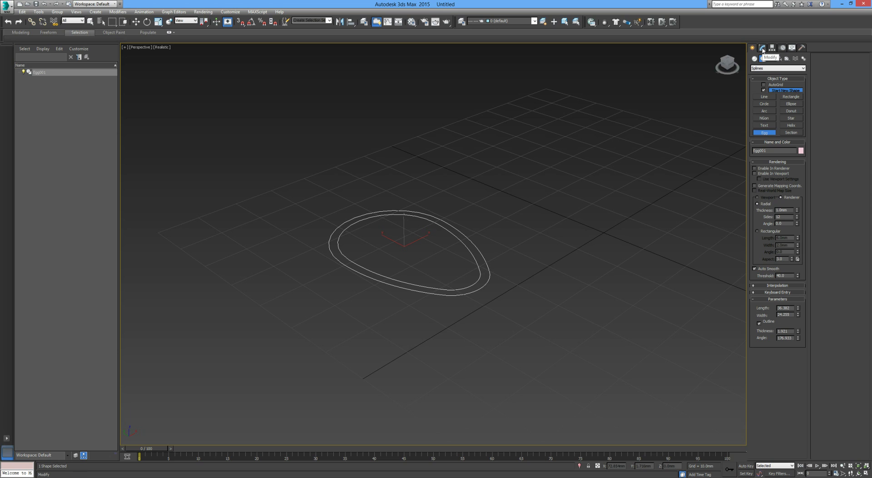
click(762, 48)
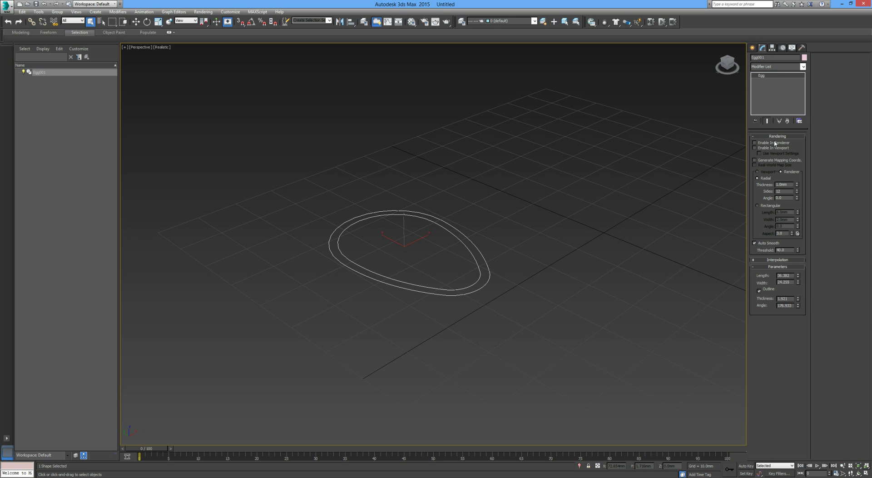
click(767, 66)
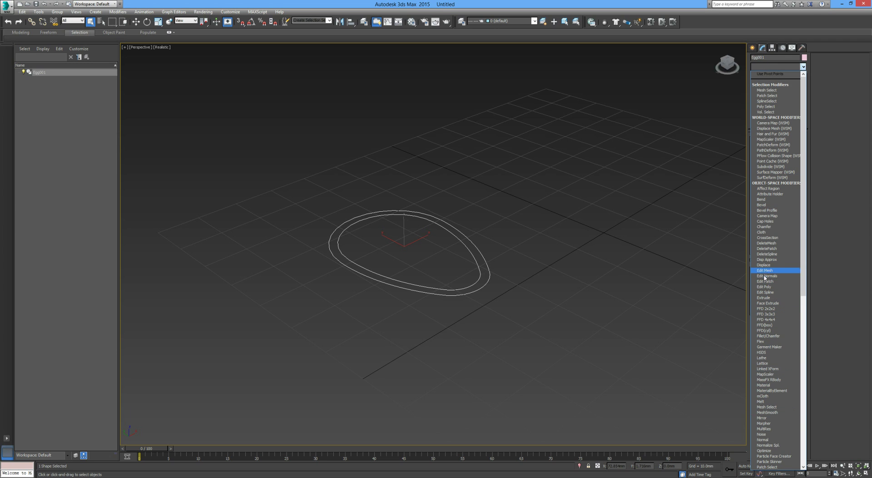
click(766, 297)
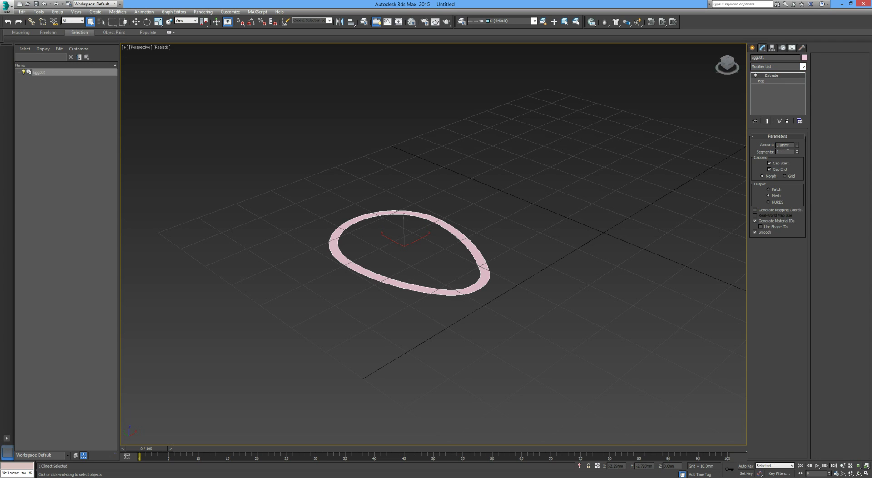
drag(798, 149, 791, 133)
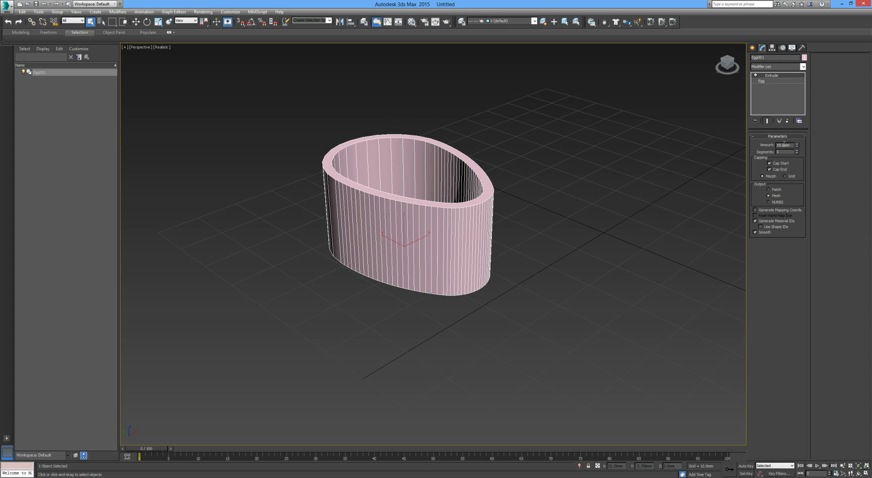
text(30)
key(Return)
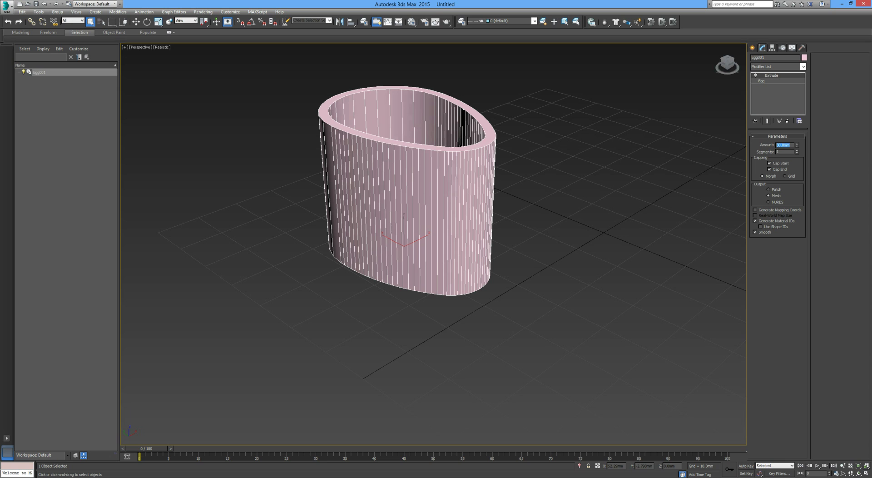
Toggle the Extrude modifier off and on, then delete it from Egg001's stack.
click(755, 76)
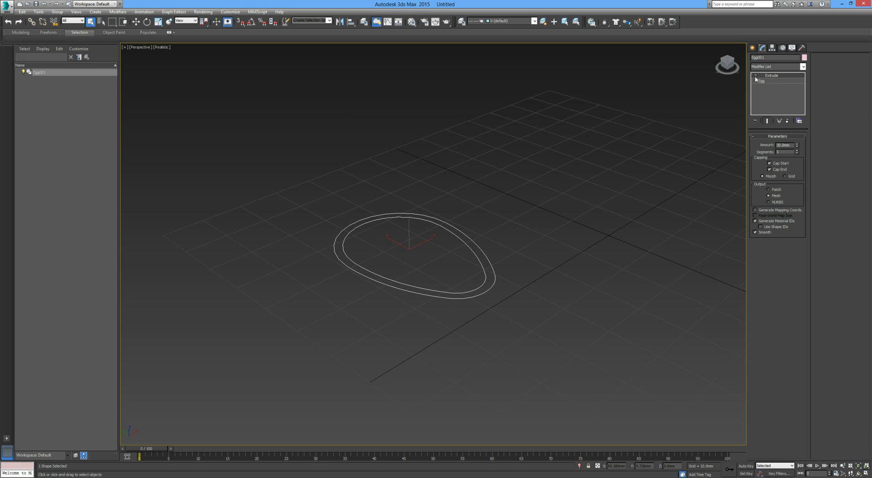
click(755, 75)
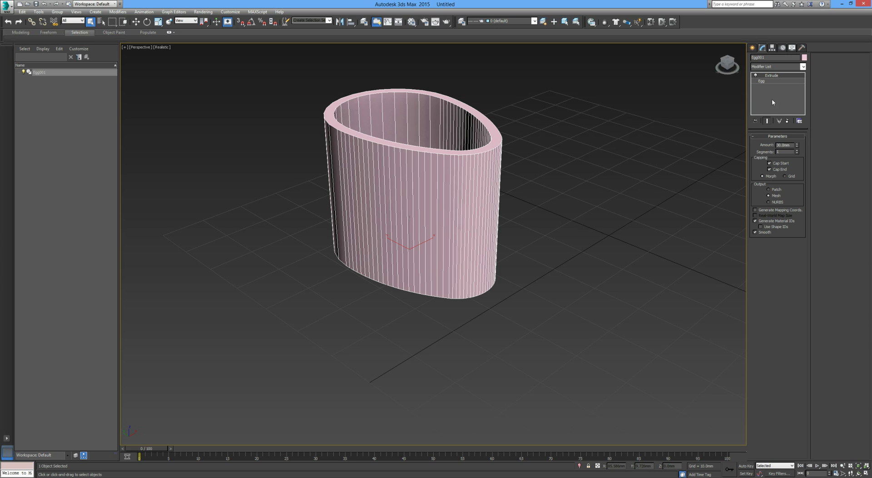
click(788, 122)
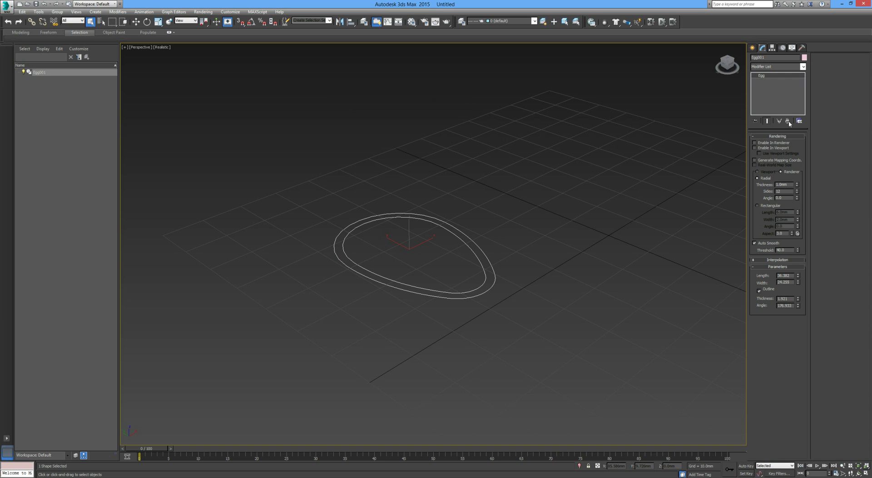
Apply a Lathe modifier to the egg outline and lower its Degrees sweep to open a gap.
click(774, 67)
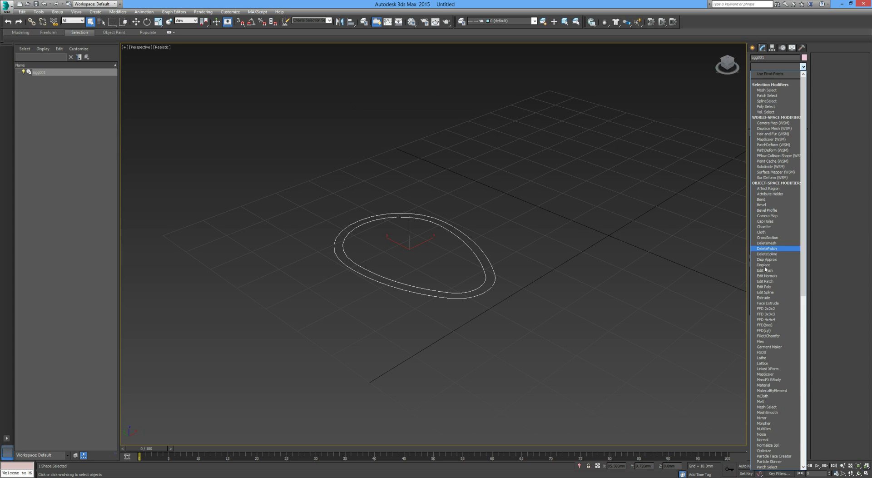
click(769, 358)
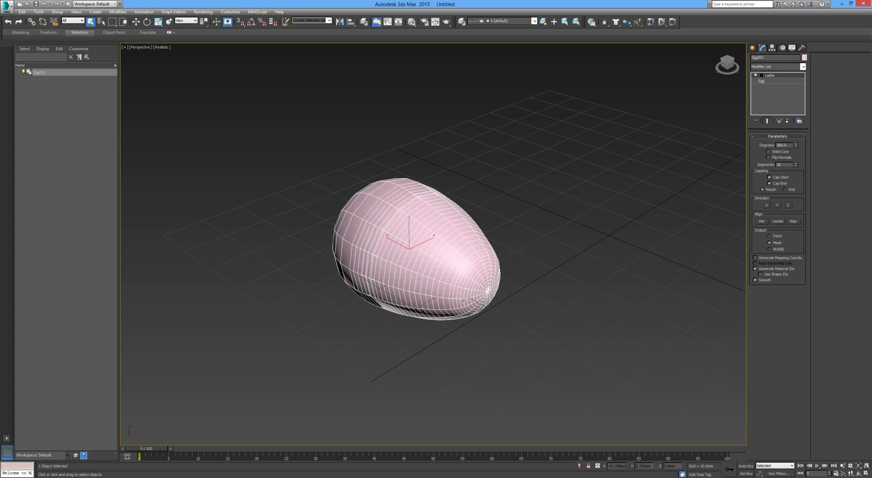
alt+middle_drag(466, 302, 437, 222)
click(453, 140)
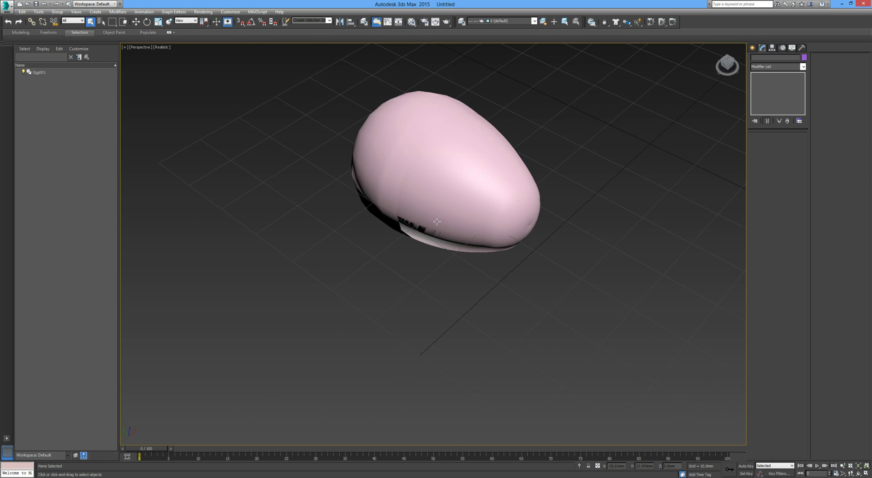
click(453, 175)
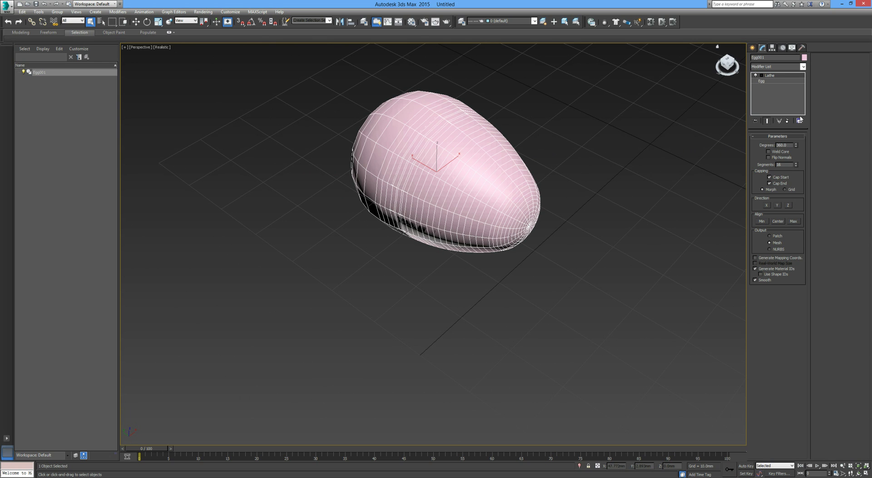
drag(794, 145, 803, 311)
In the Egg's own settings, slightly reduce the rendered thickness and set Outline thickness to 0.121.
alt+middle_drag(623, 301, 674, 268)
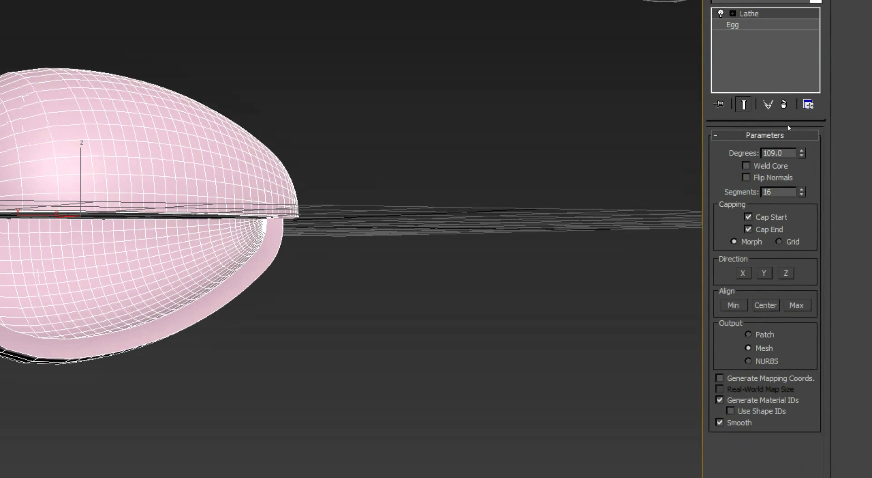
click(746, 25)
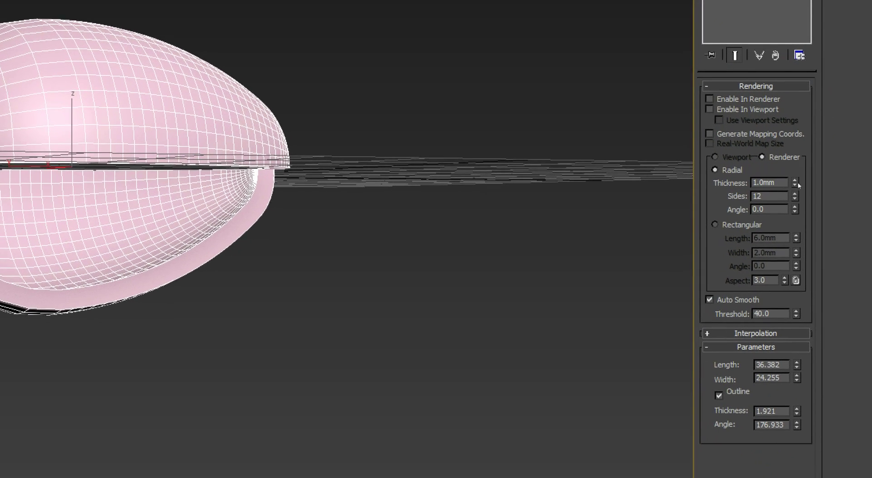
drag(797, 186, 795, 168)
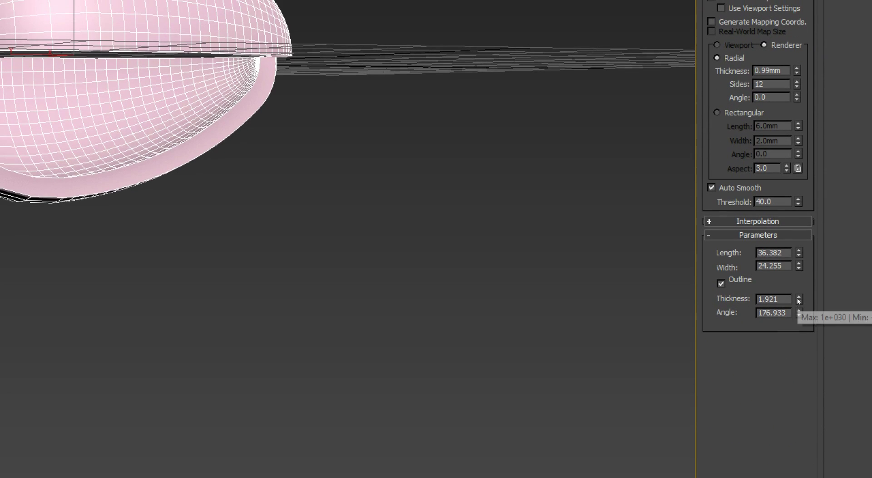
mouse_move(799, 300)
mouse_down()
mouse_move(799, 292)
mouse_move(791, 309)
mouse_up()
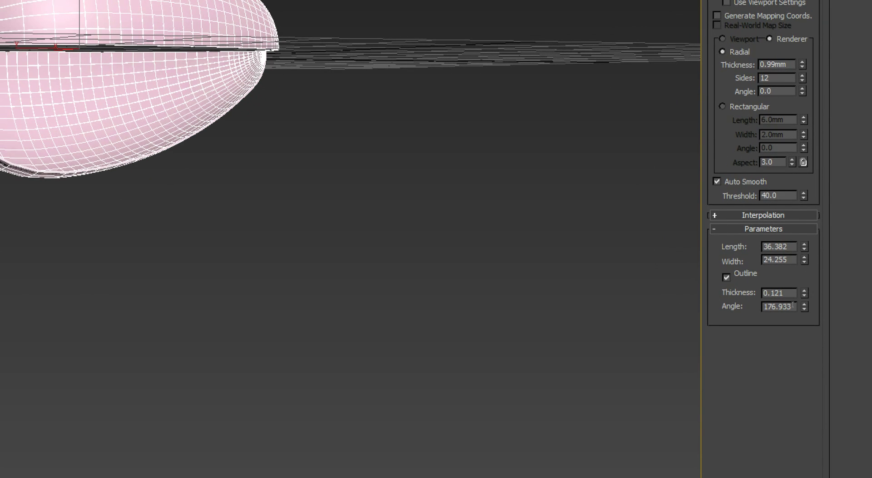
click(262, 312)
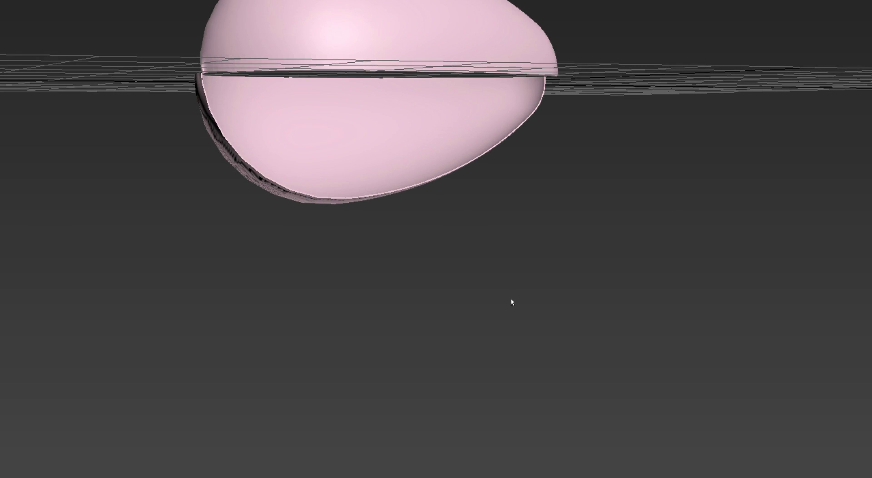
alt+middle_drag(512, 302, 478, 275)
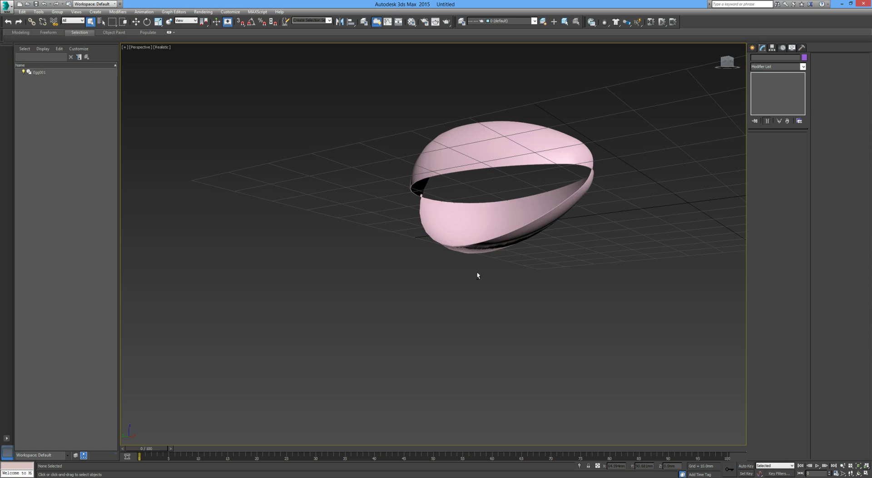
Select the pink Egg001 and delete it, leaving only the empty grid.
key(z)
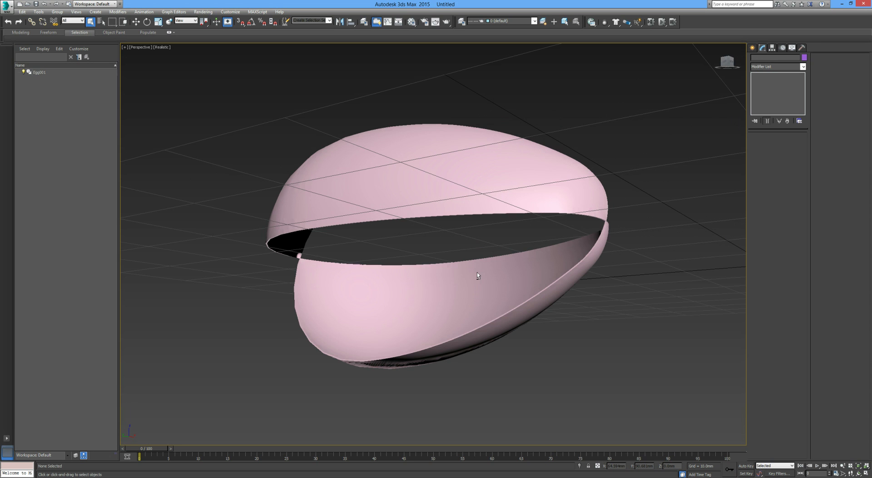
click(718, 47)
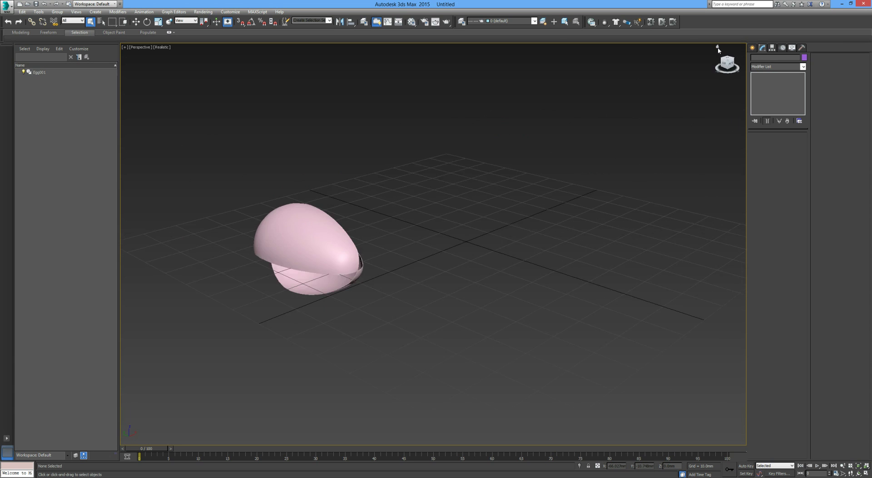
scroll(558, 222, up, 5)
middle_drag(635, 211, 726, 189)
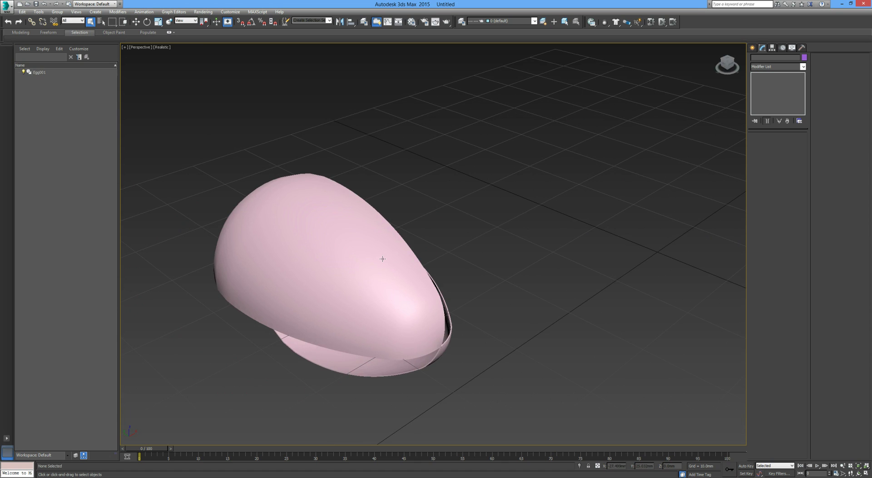
click(382, 259)
key(Delete)
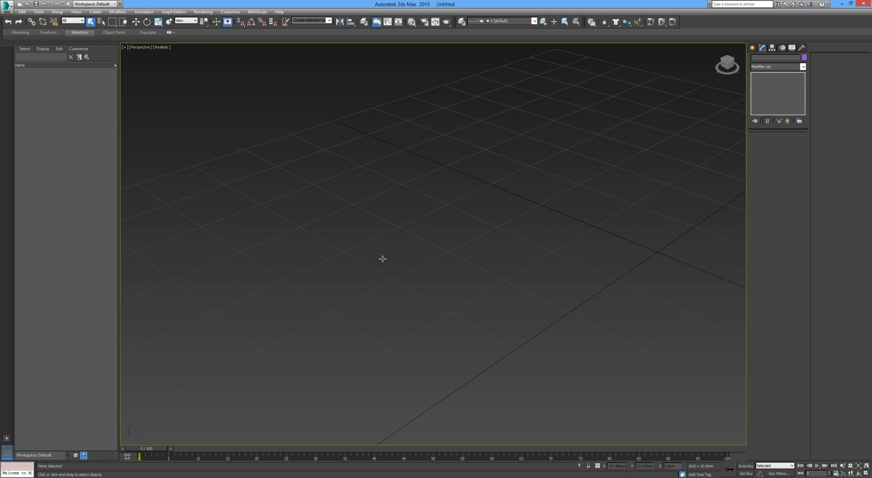
scroll(373, 266, down, 10)
scroll(360, 255, up, 4)
click(752, 48)
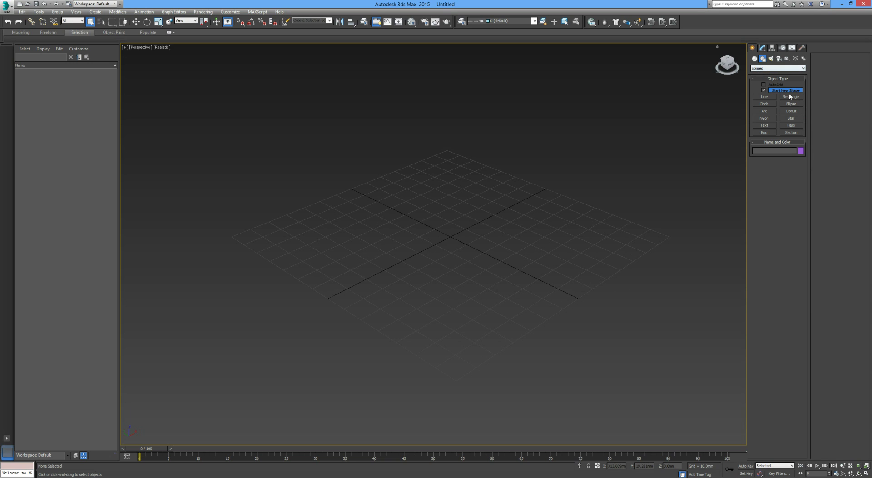
Draw a trial End-End-Middle Arc, restore four viewports, and delete the trial arc.
click(764, 111)
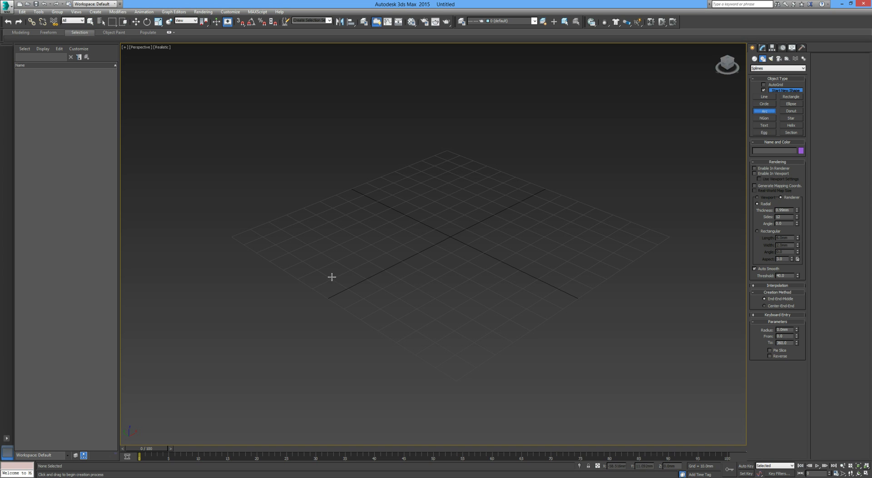
drag(332, 277, 446, 221)
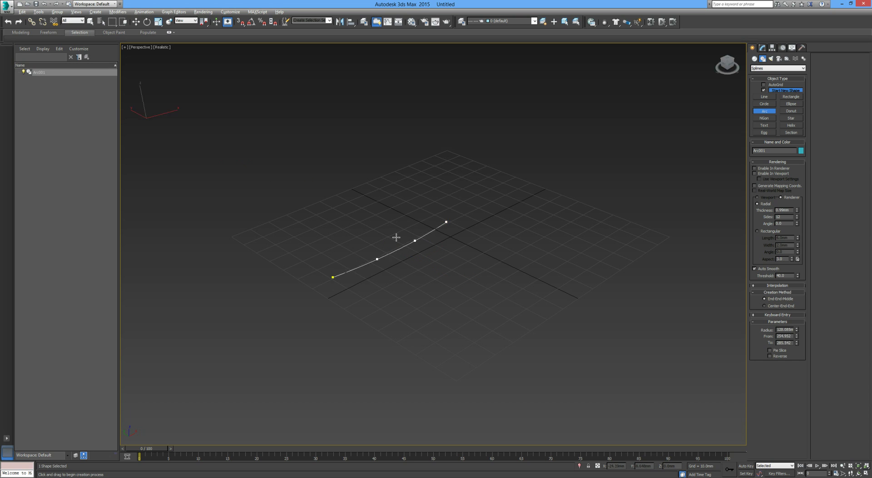
click(354, 212)
key(alt+w)
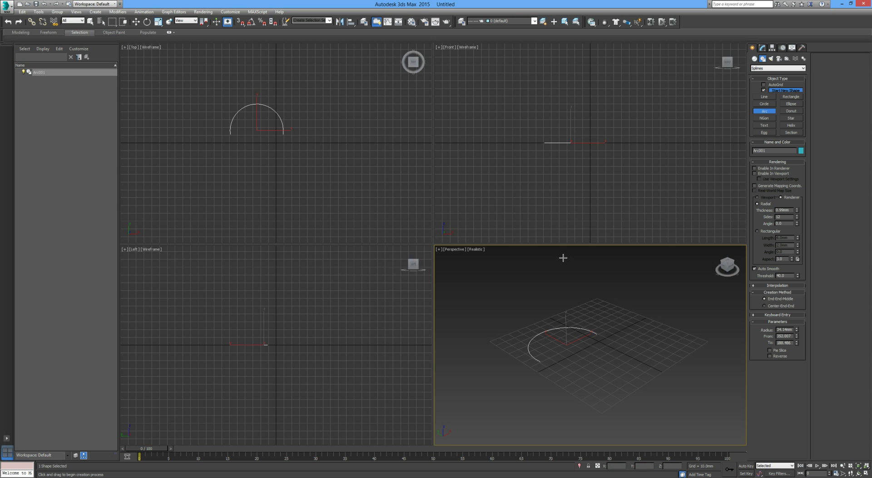
middle_drag(491, 311, 510, 315)
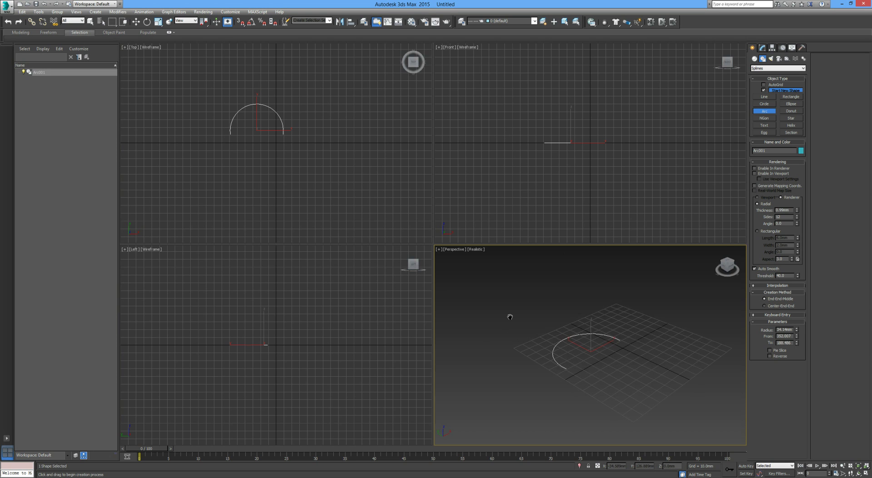
key(Delete)
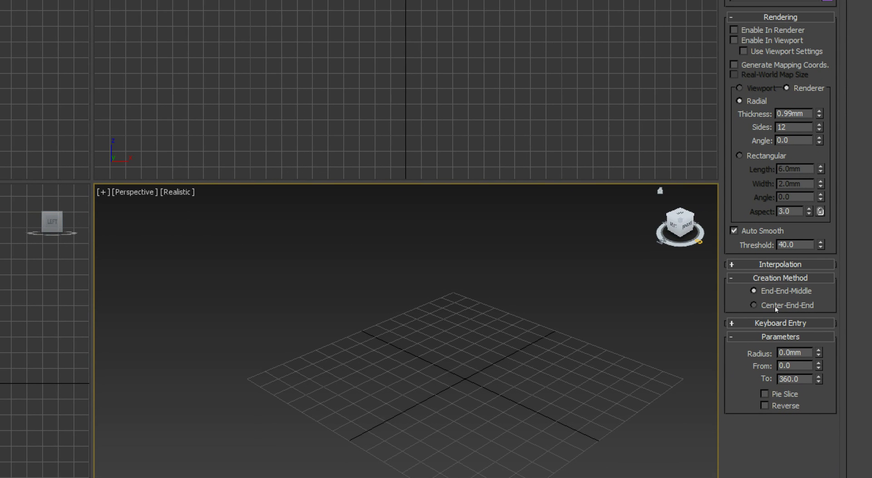
Using Center-End-End, draw an arc centred on the origin in Top view with radius 69.584mm.
click(774, 307)
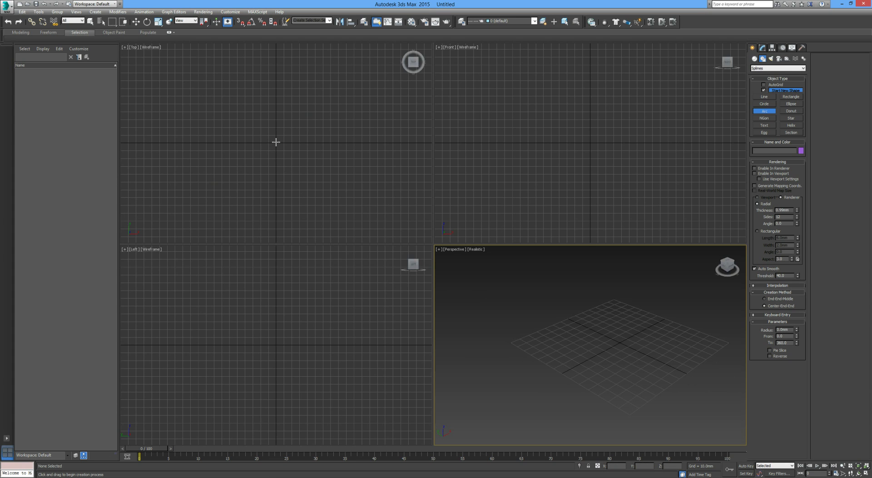
click(276, 142)
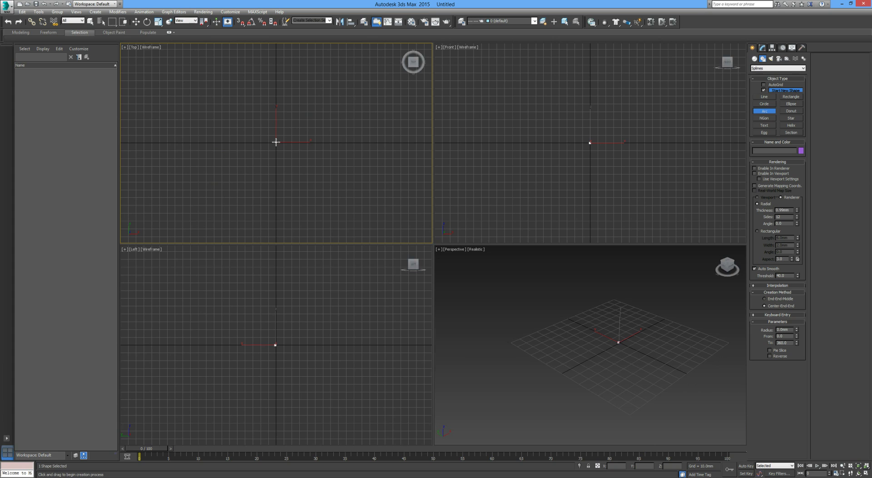
drag(276, 142, 332, 142)
drag(330, 142, 330, 141)
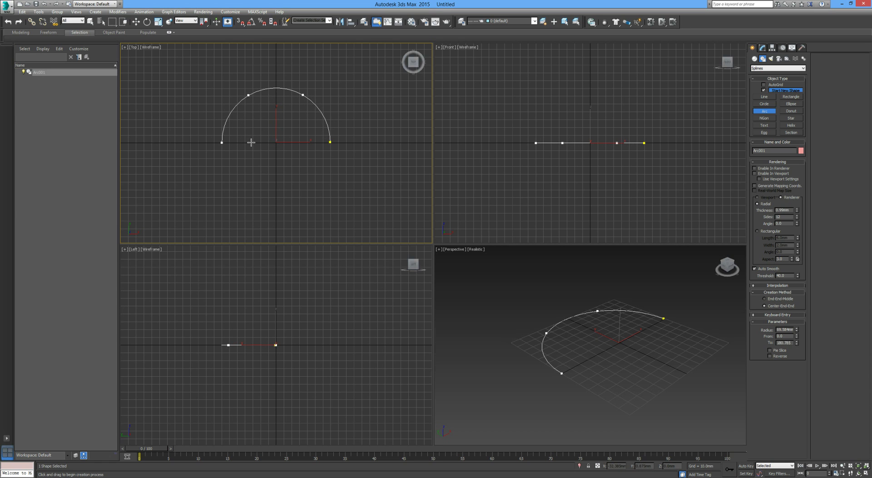
click(253, 114)
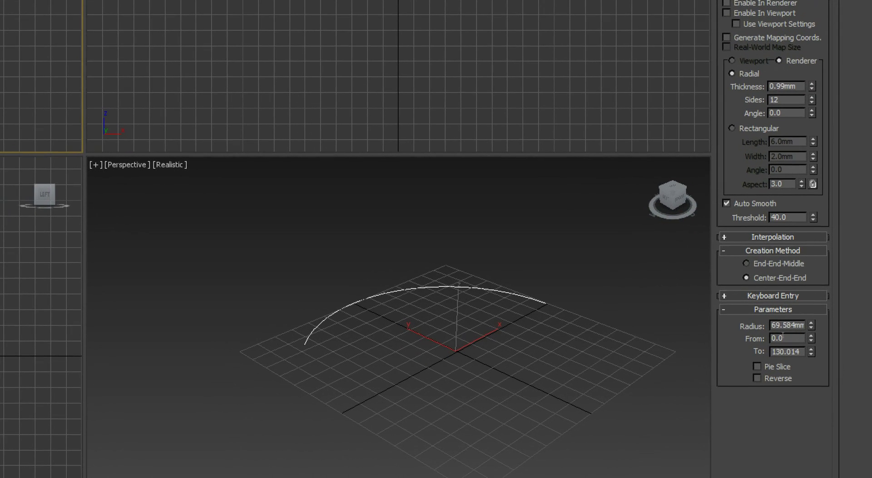
double_click(786, 350)
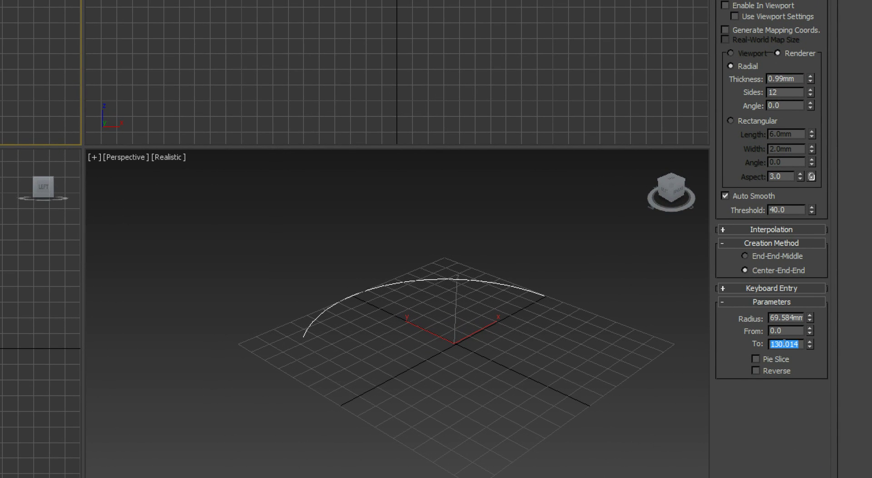
Set the arc's end angle to 180 and render it in viewports with a 24.54mm × 2.0mm rectangular profile.
text(180)
key(Return)
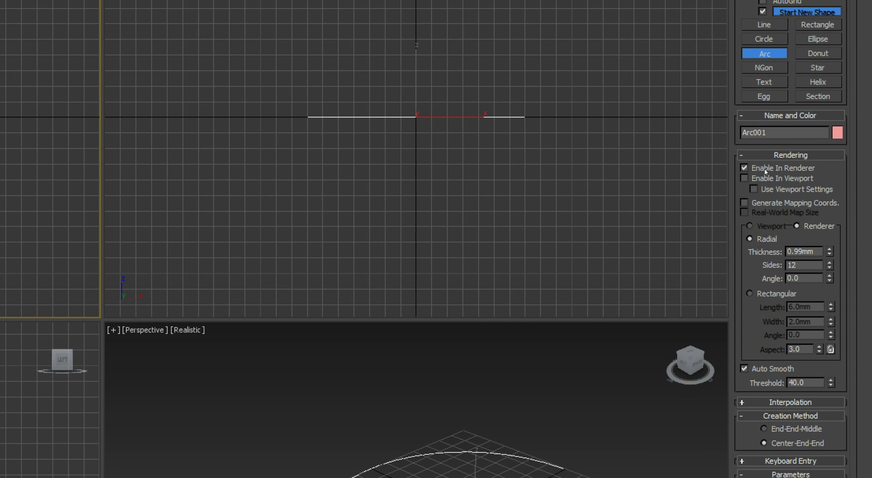
click(754, 179)
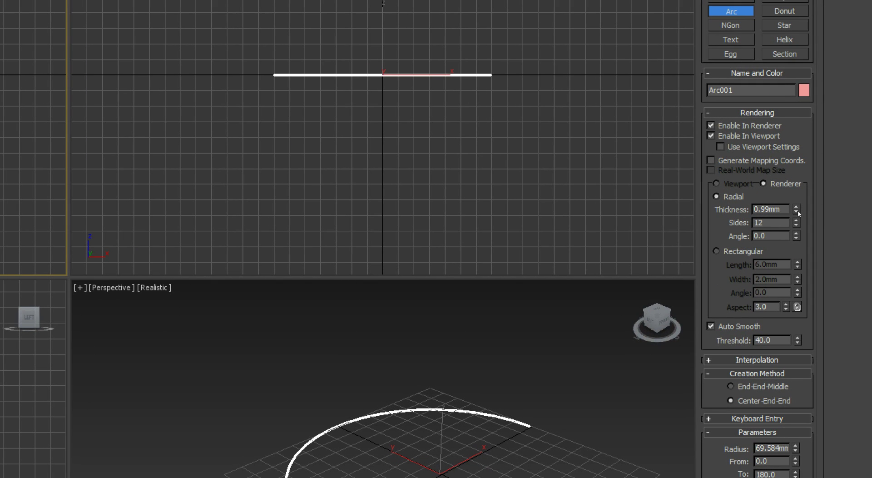
drag(798, 213, 798, 166)
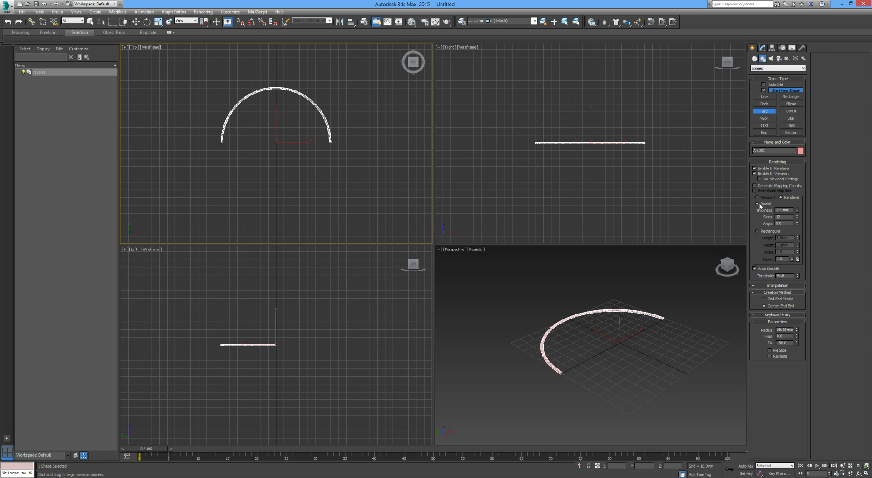
click(758, 231)
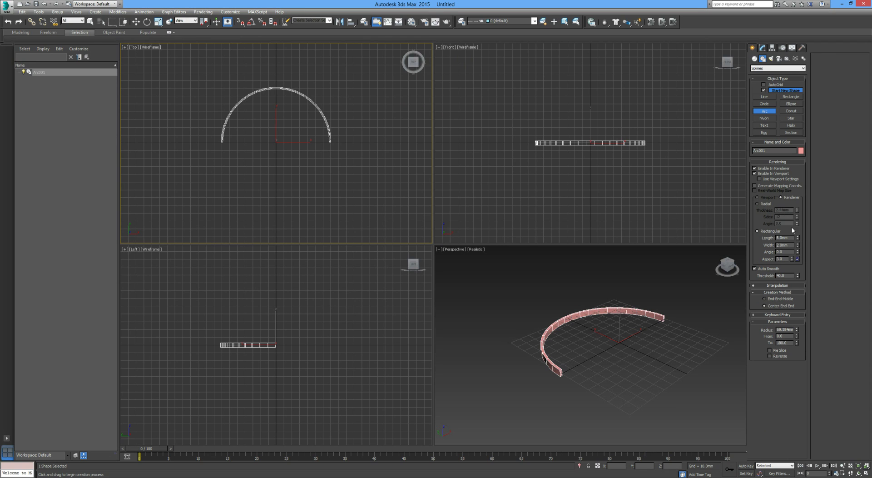
drag(799, 239, 797, 132)
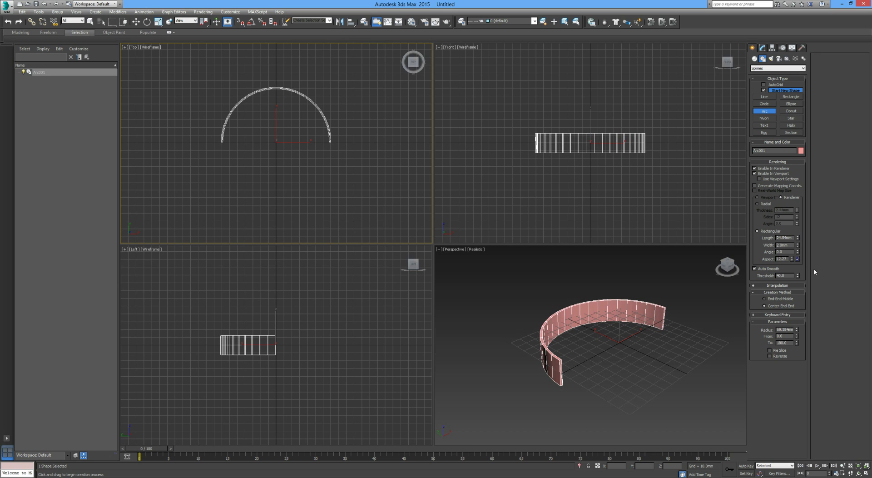
click(762, 48)
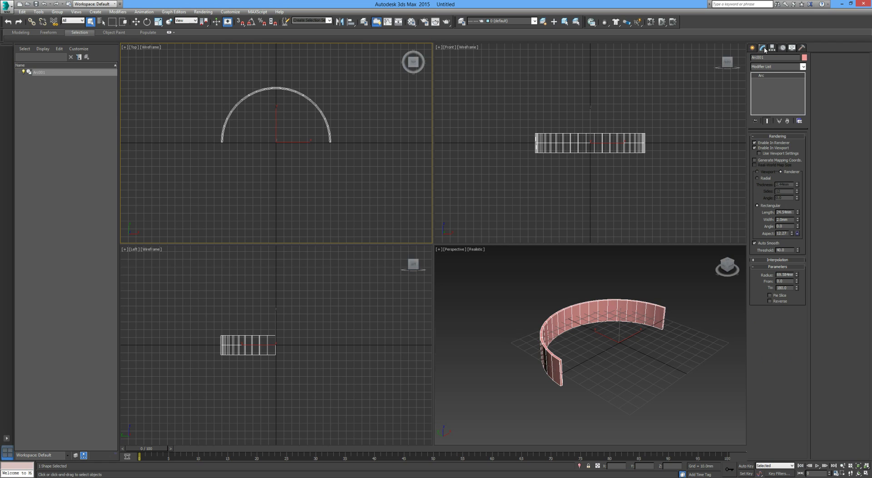
Add a Twist modifier to Arc001 on the X axis with a 124-degree angle.
click(763, 68)
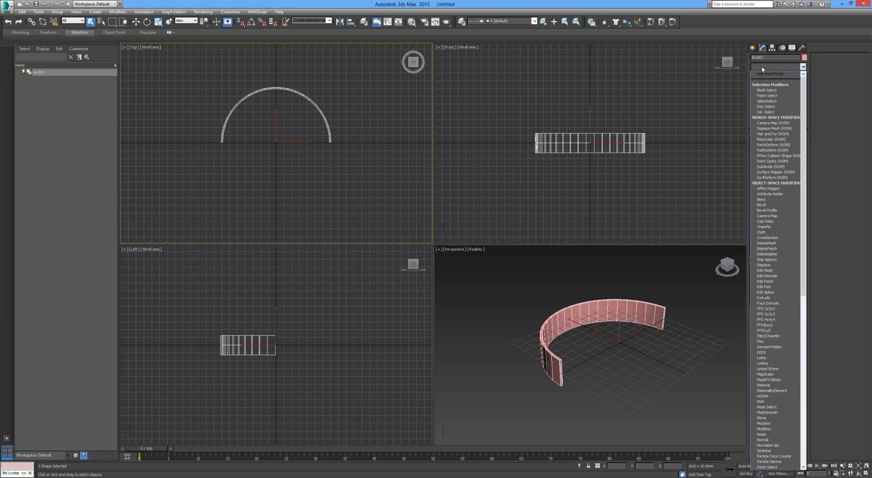
key(t)
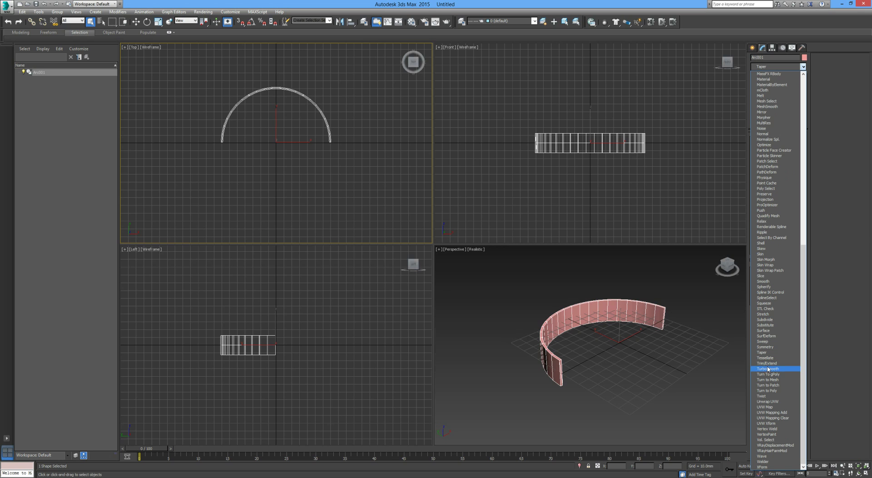
click(765, 396)
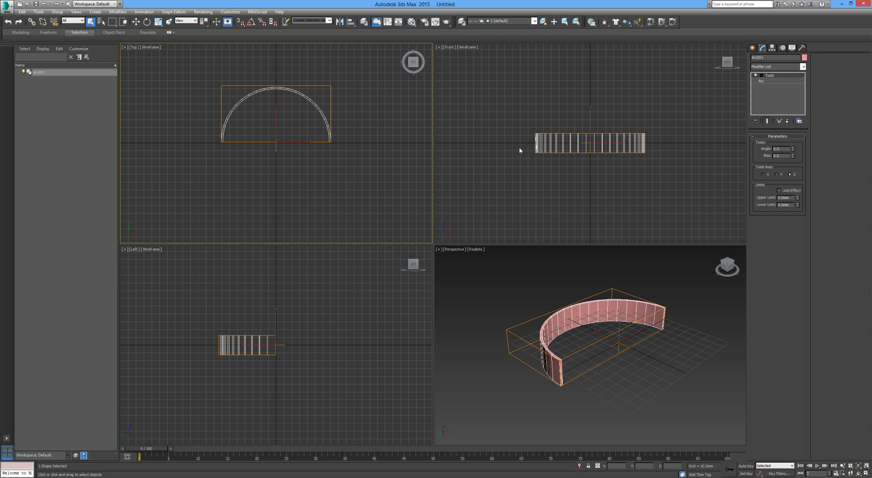
click(765, 175)
drag(794, 150, 786, 63)
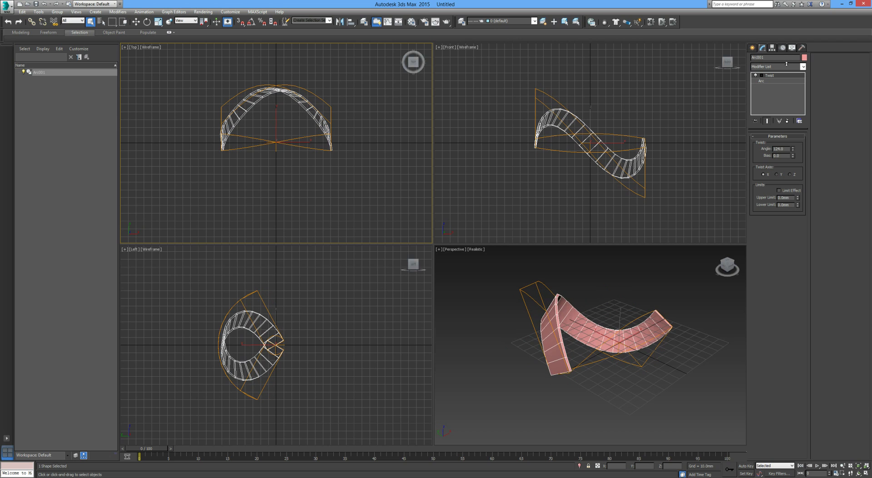
Orbit, zoom and pan the perspective view to inspect the ribbon's end.
click(635, 295)
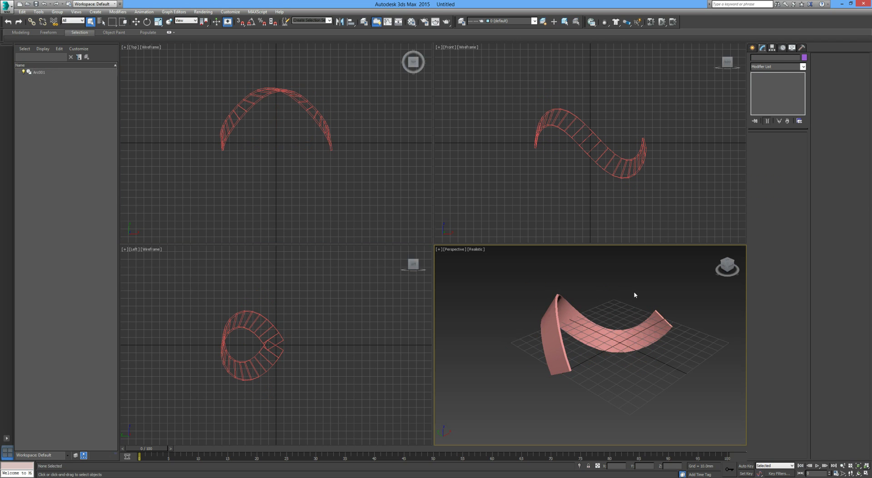
alt+middle_drag(633, 293, 571, 364)
scroll(625, 342, up, 5)
middle_drag(625, 341, 622, 314)
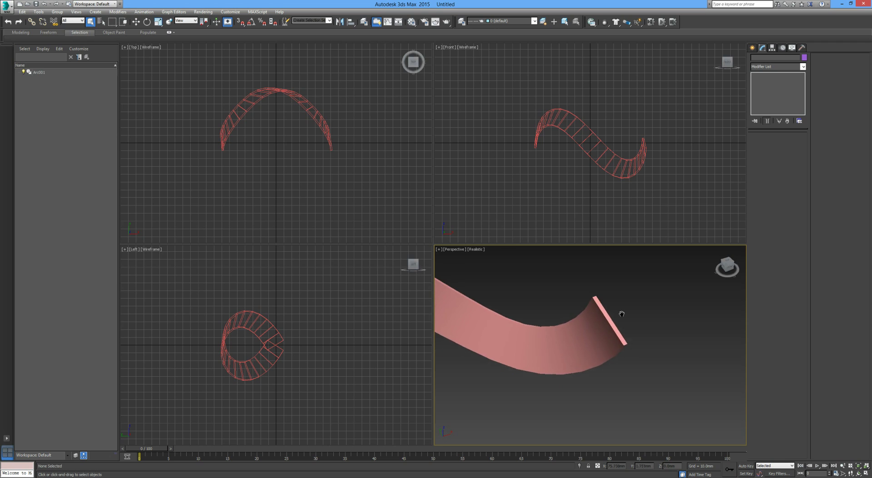
scroll(621, 313, down, 5)
scroll(621, 313, up, 1)
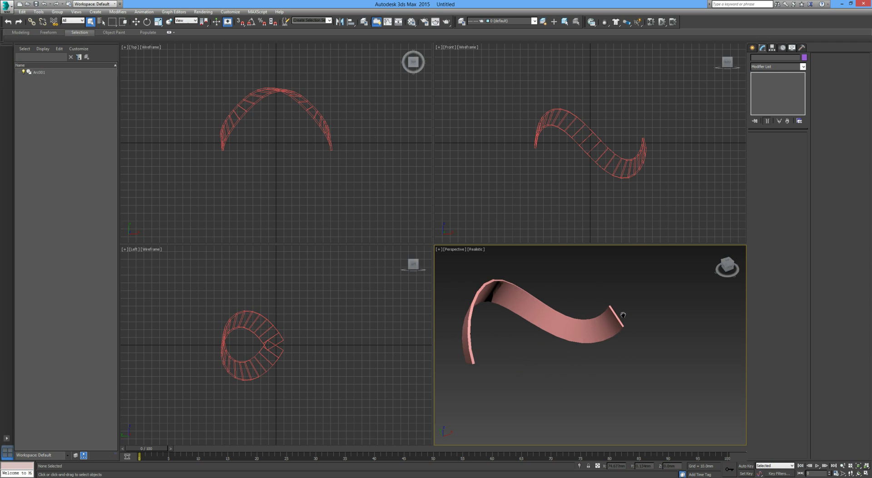
Choose Sphere under Geometry > Standard Primitives and tick AutoGrid.
click(753, 48)
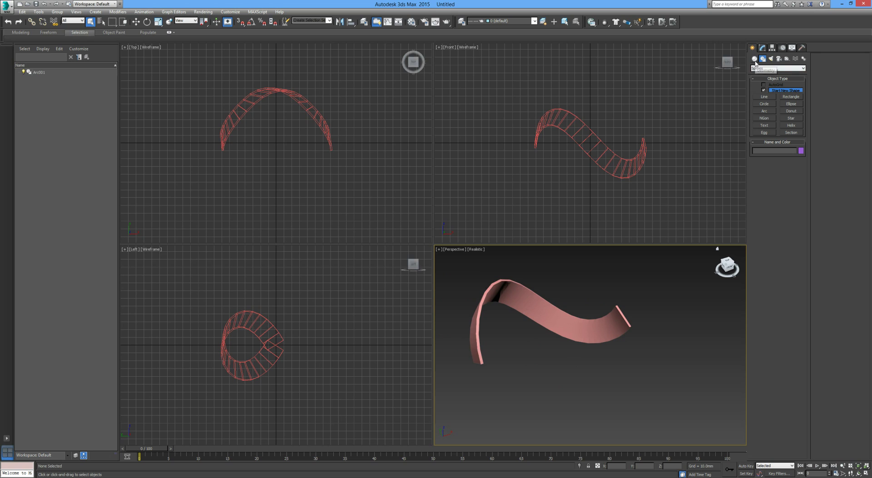
click(754, 59)
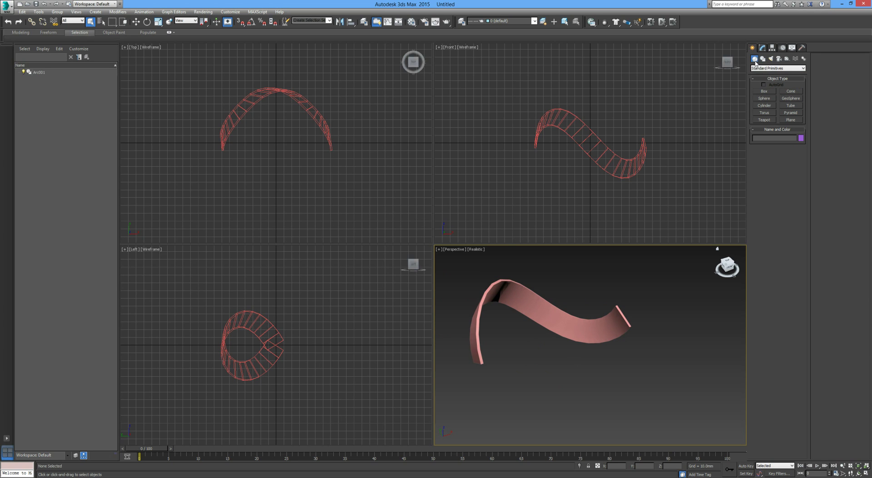
click(764, 98)
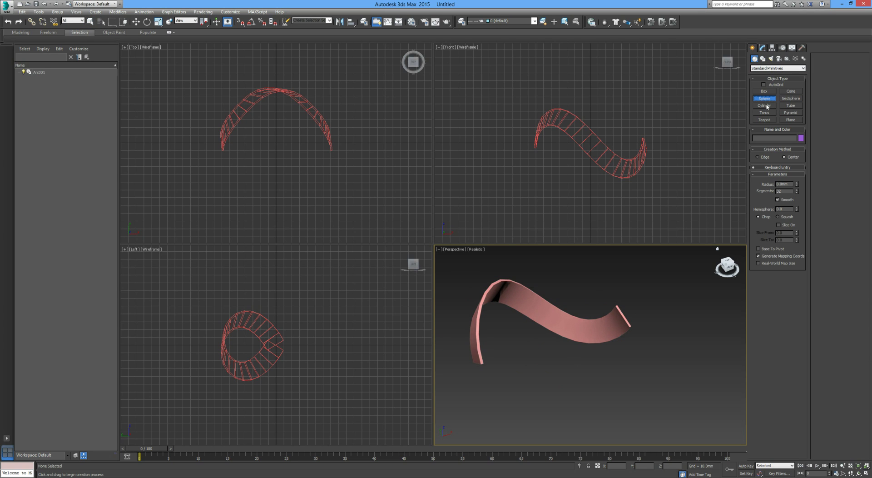
click(763, 85)
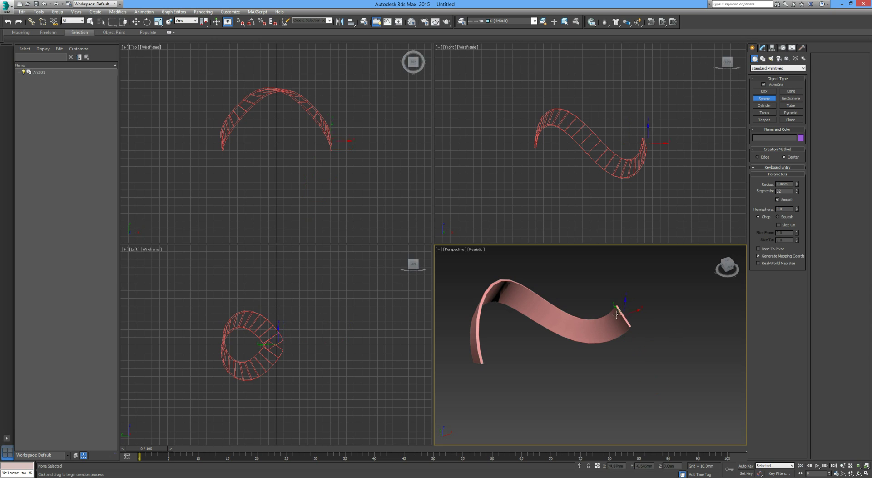
Drag a trial sphere onto the ribbon's end, then delete it.
scroll(634, 316, up, 4)
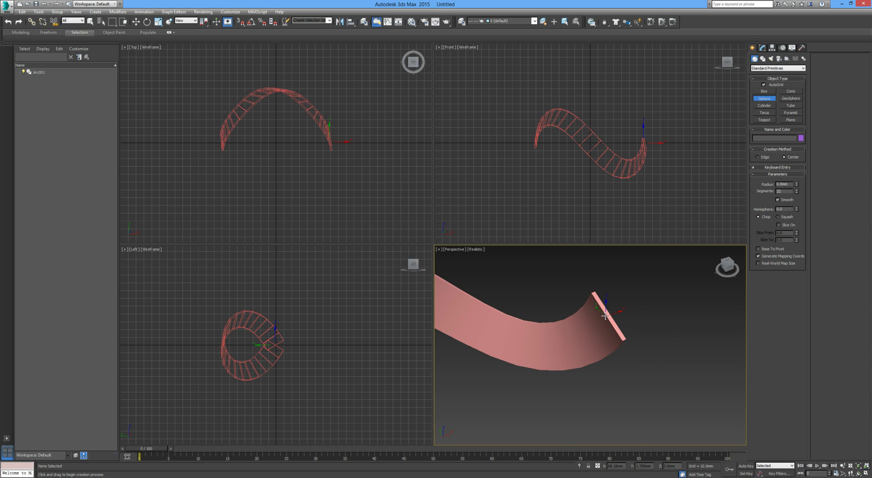
scroll(612, 313, up, 3)
drag(613, 313, 627, 316)
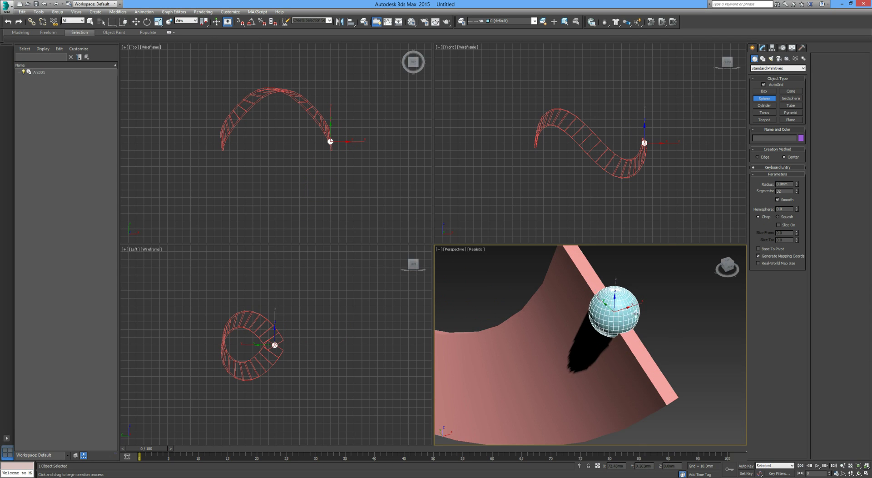
right_click(628, 315)
key(Delete)
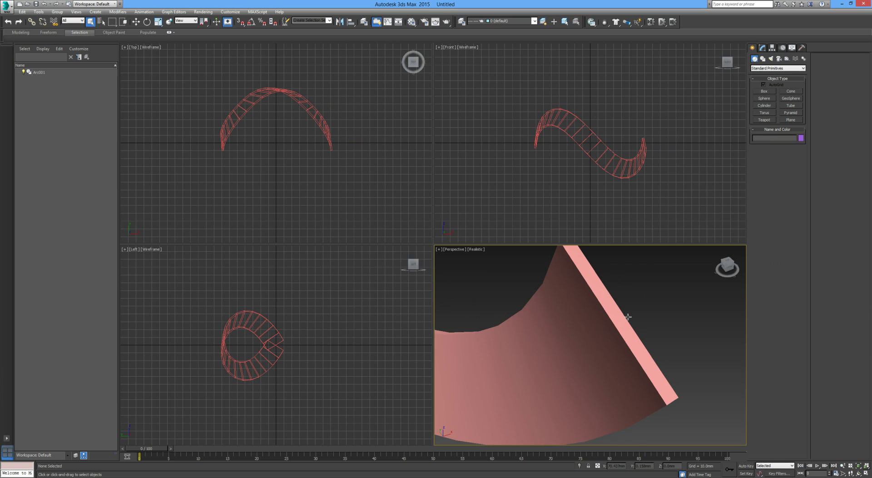
alt+middle_drag(627, 315, 620, 341)
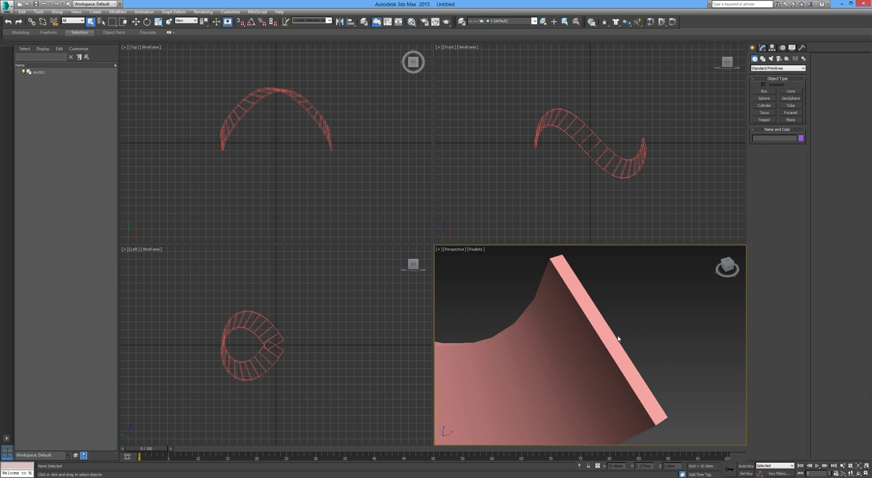
Set the 3D snaps to Endpoint and Midpoint and turn snapping on.
right_click(240, 22)
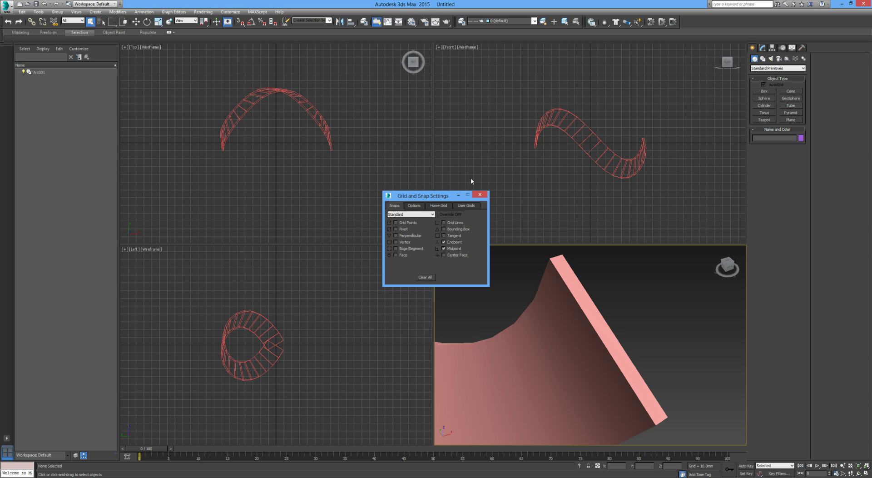
click(480, 195)
key(s)
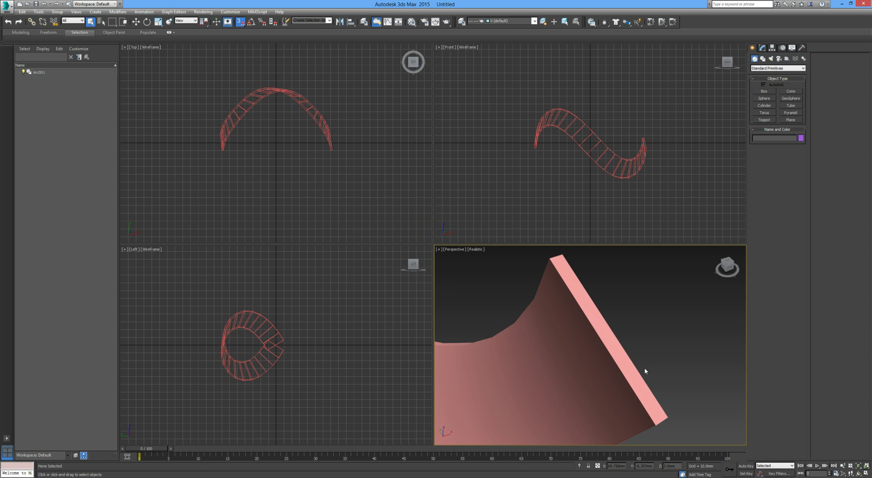
Drag out a sphere of about 8.9 mm radius centred on the arc's endpoint.
click(765, 99)
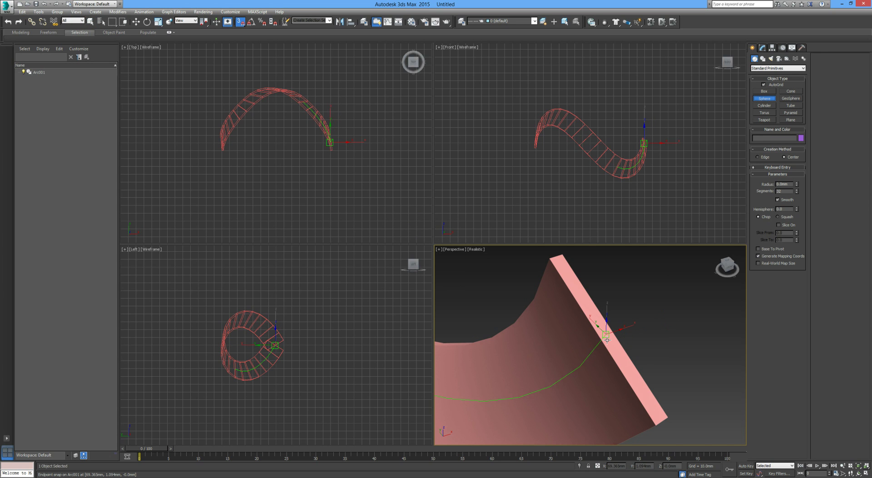
drag(607, 338, 665, 318)
scroll(666, 317, down, 5)
scroll(666, 317, down, 4)
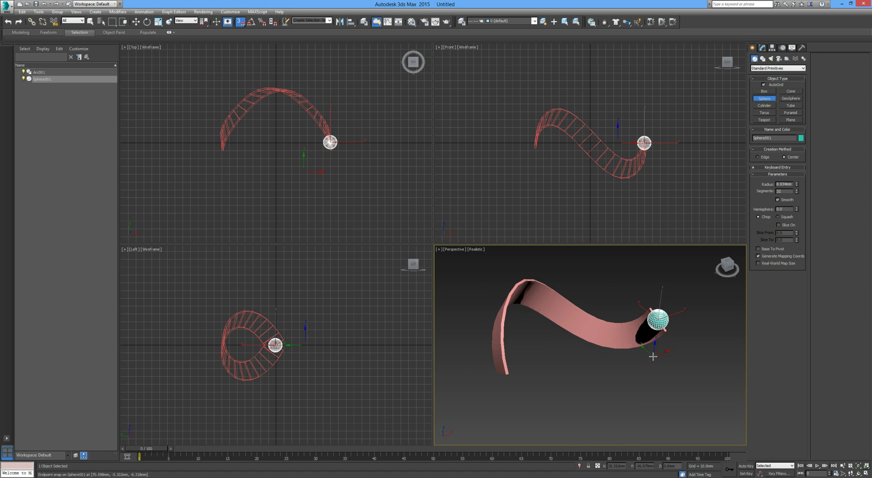
right_click(653, 354)
click(653, 360)
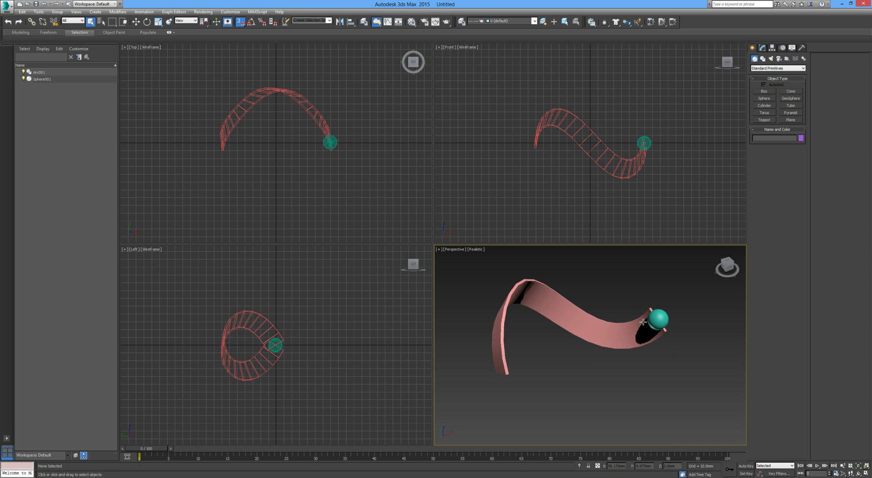
middle_drag(642, 322, 661, 316)
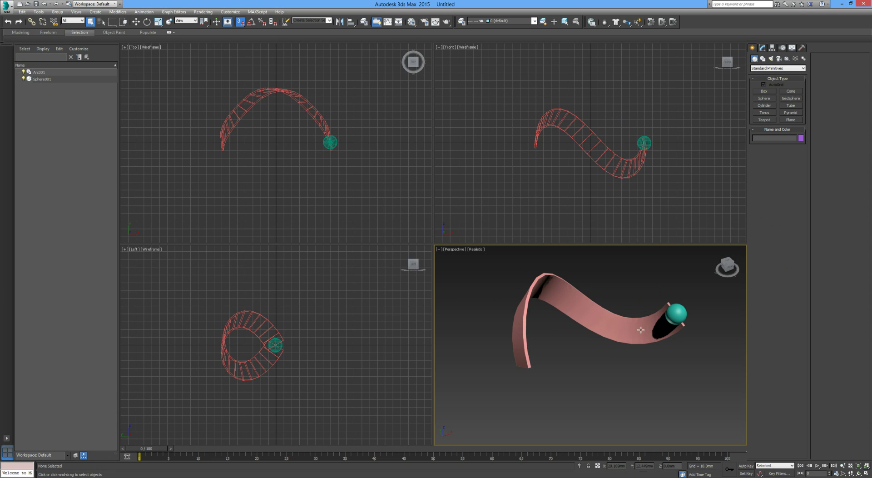
Select Sphere001 and set the Spacing Tool to Count 5, Follow on, Instance, ready to pick a path.
click(675, 314)
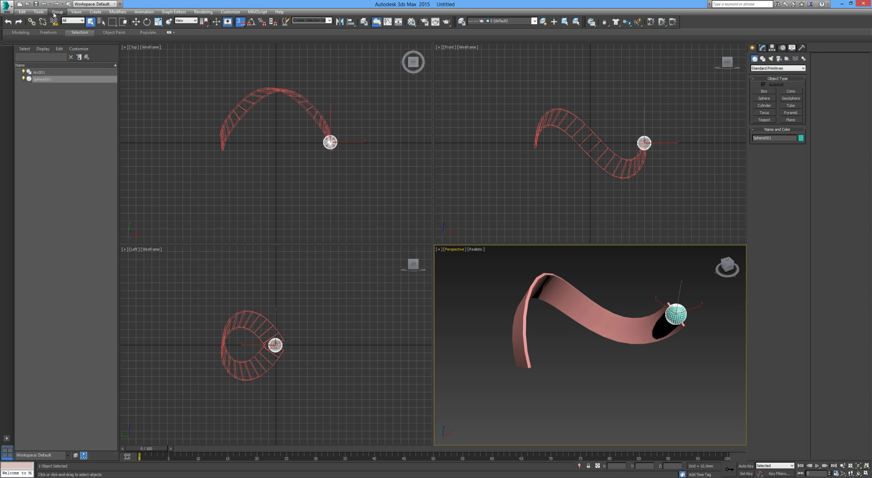
click(39, 13)
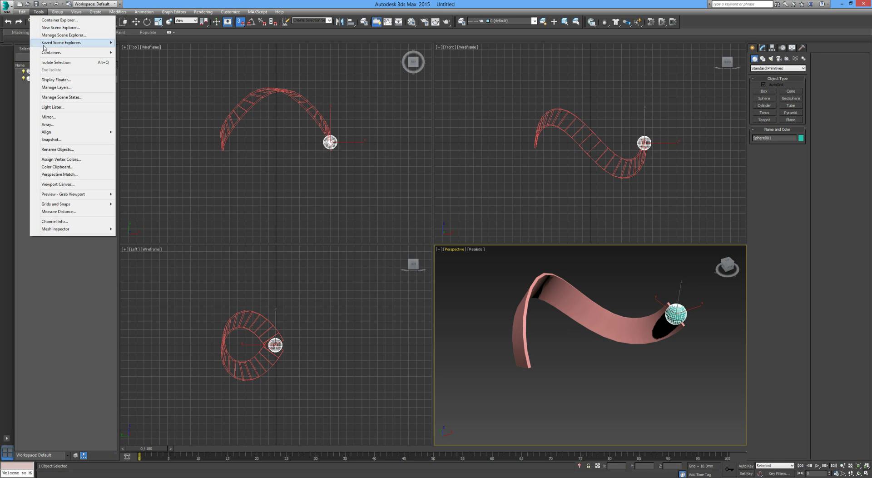
mouse_move(53, 133)
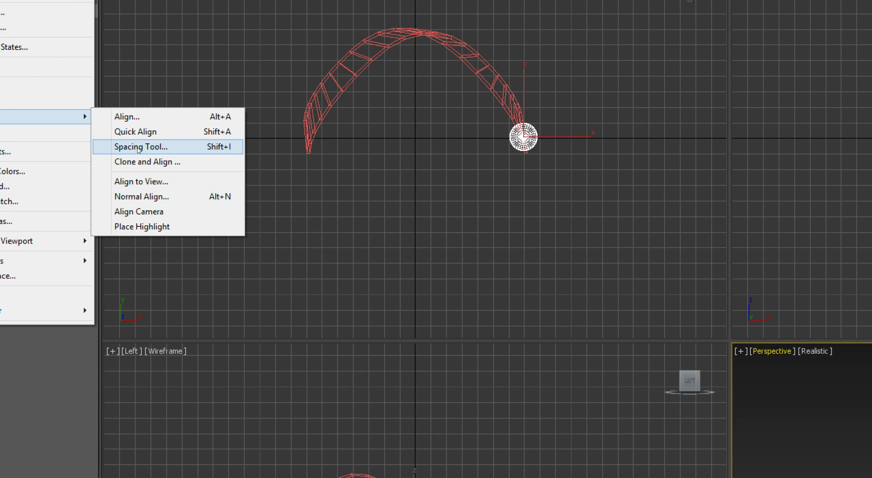
click(139, 148)
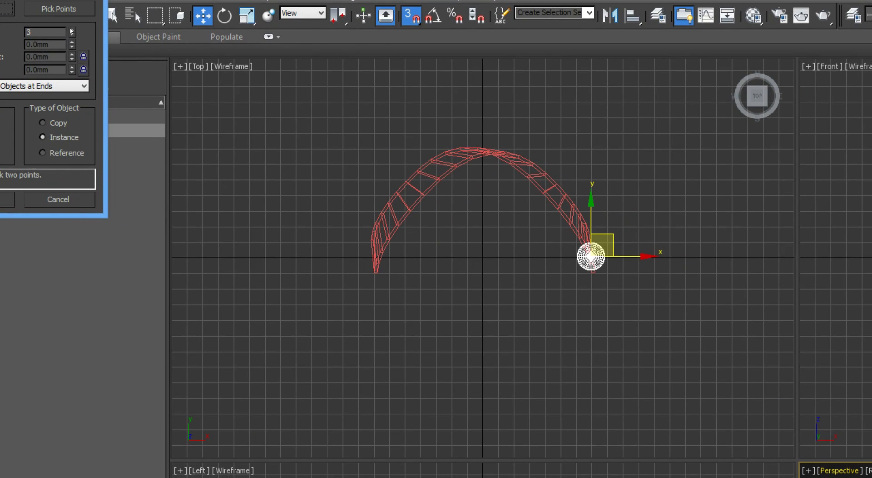
click(129, 36)
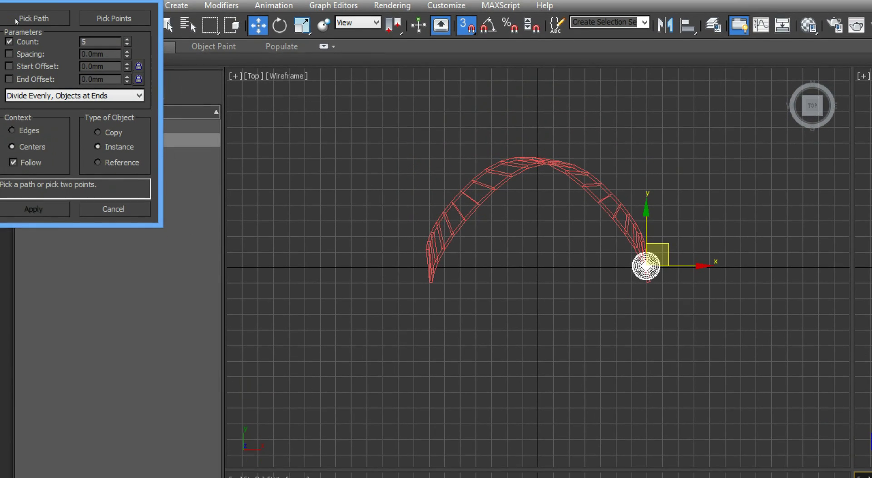
click(17, 20)
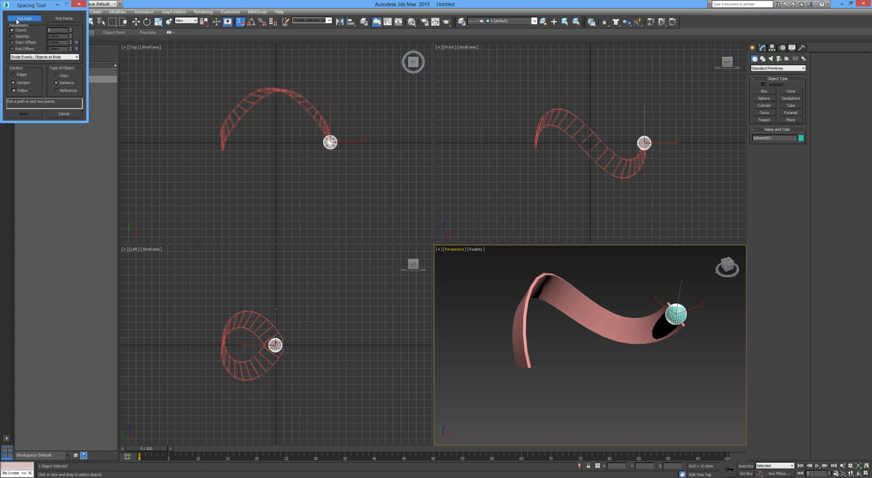
Pick Arc001 as the path, raise Count to 8, apply, and close the Spacing Tool.
click(601, 323)
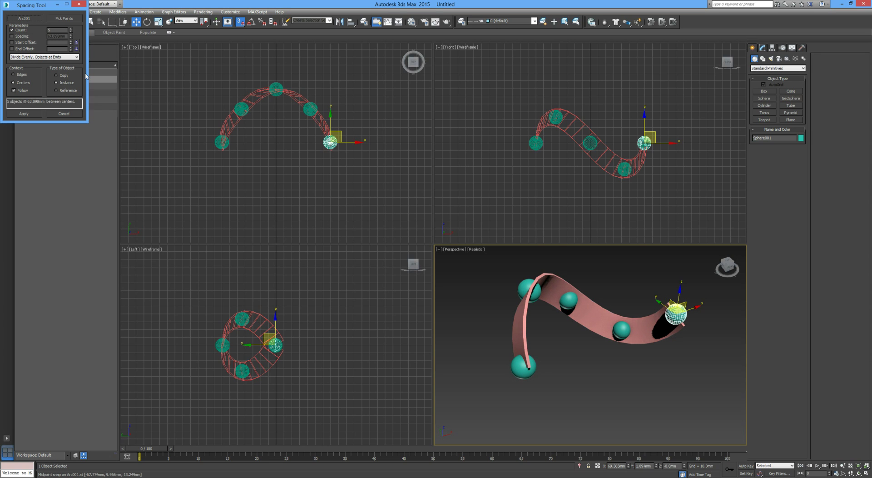
click(71, 29)
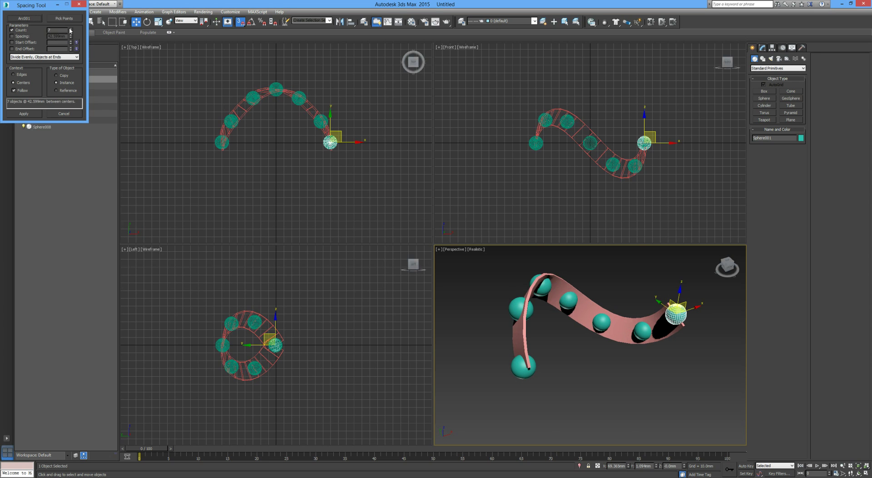
click(70, 29)
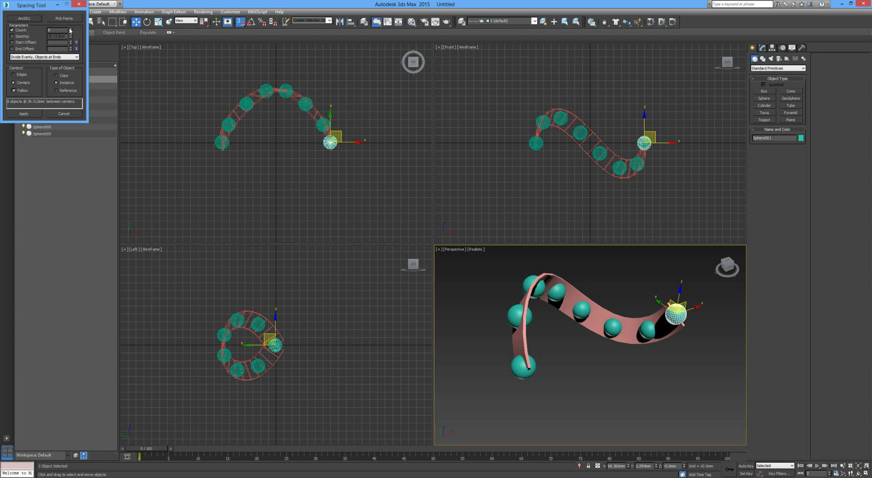
click(33, 114)
click(63, 114)
click(490, 348)
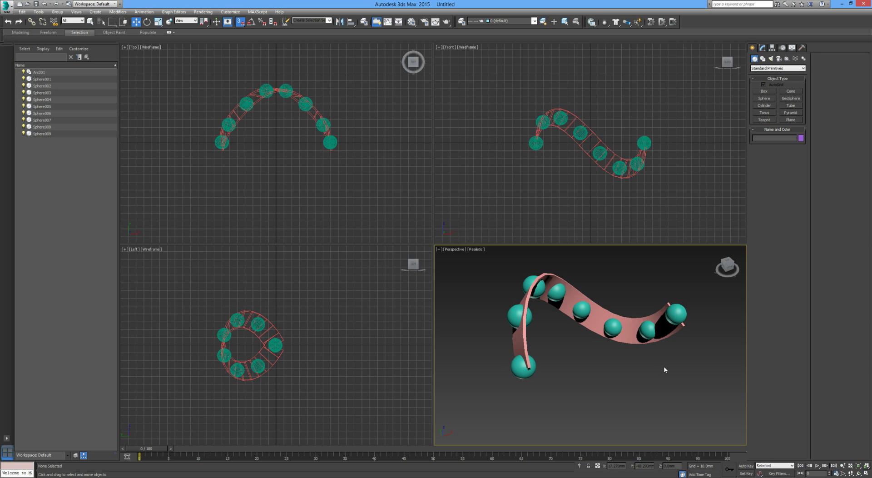
Turn off snapping, select Sphere002 in the Scene Explorer, and delete it.
key(s)
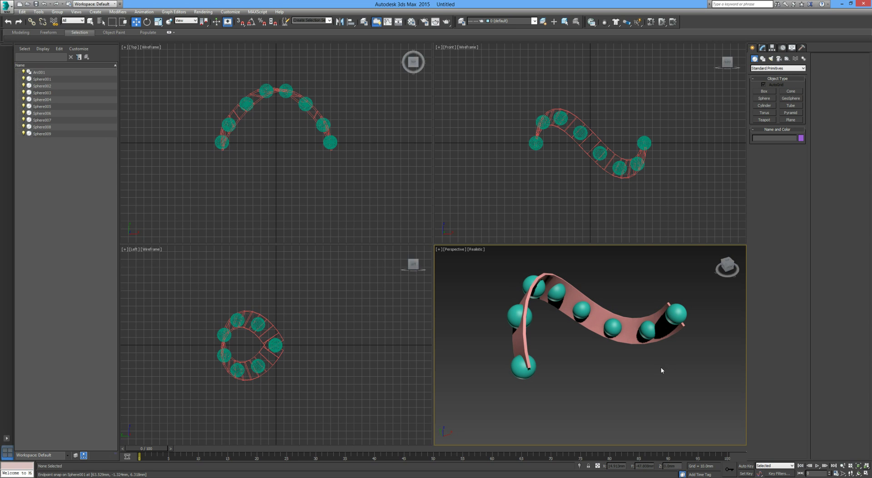
click(675, 310)
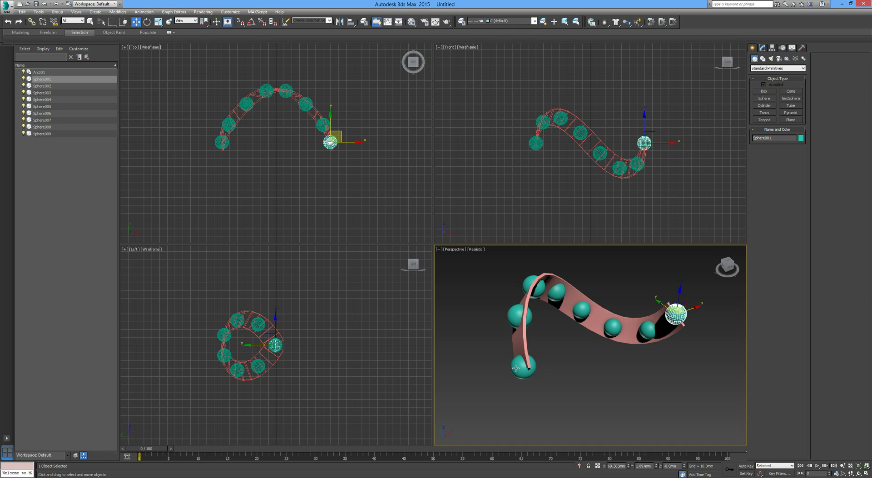
click(48, 135)
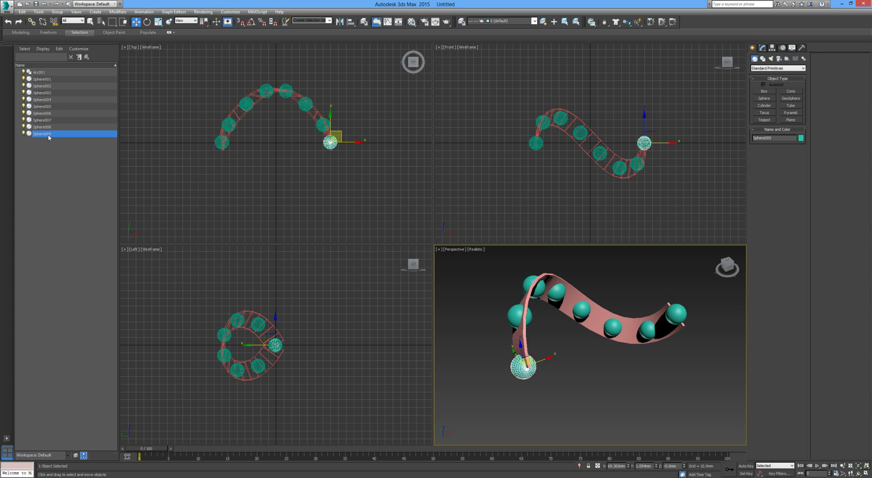
click(55, 85)
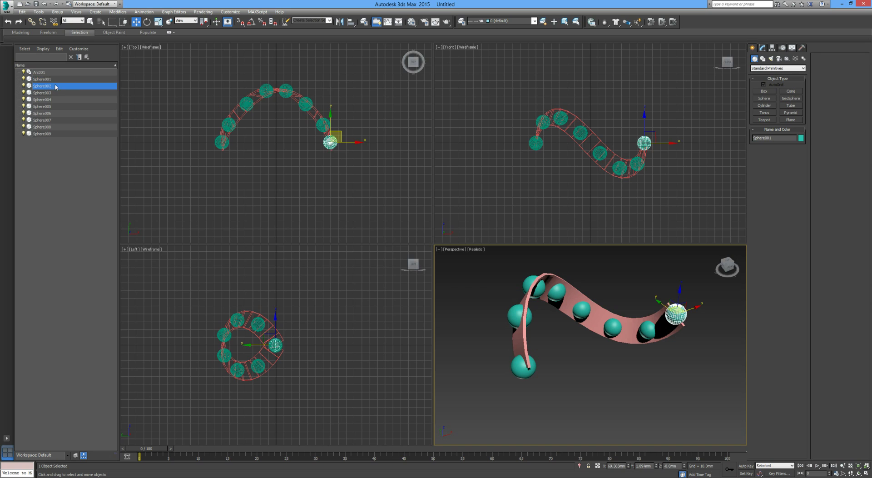
click(56, 85)
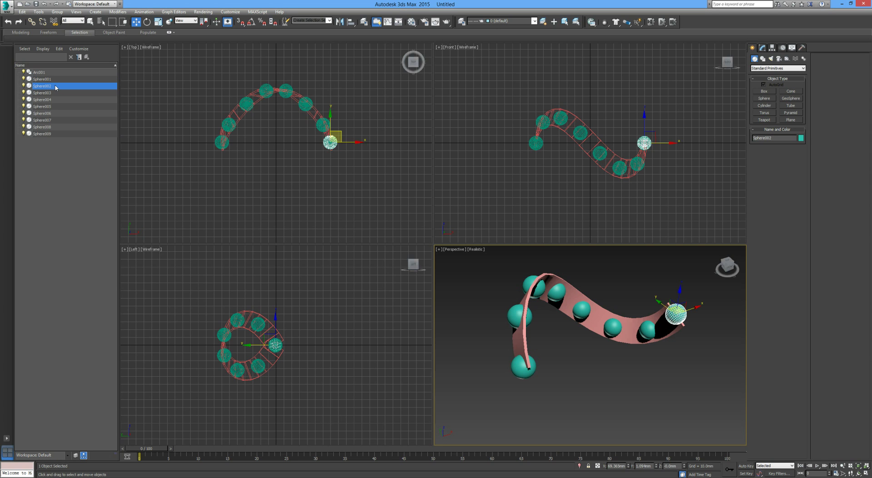
key(Delete)
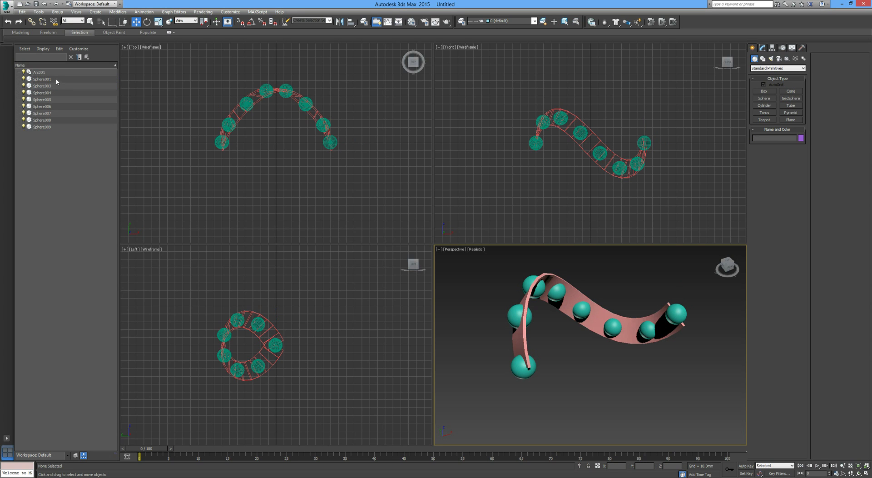
Switch the Create panel to Compound Objects and start Connect on Sphere001.
click(64, 80)
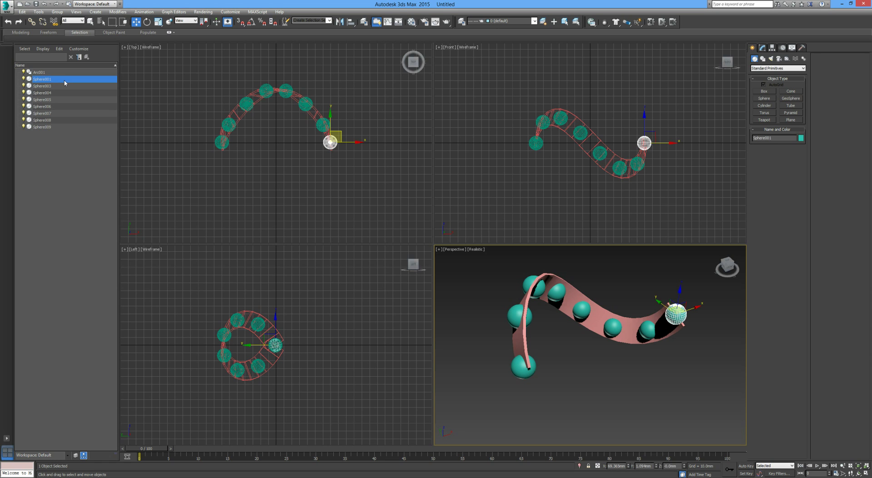
shift+click(58, 127)
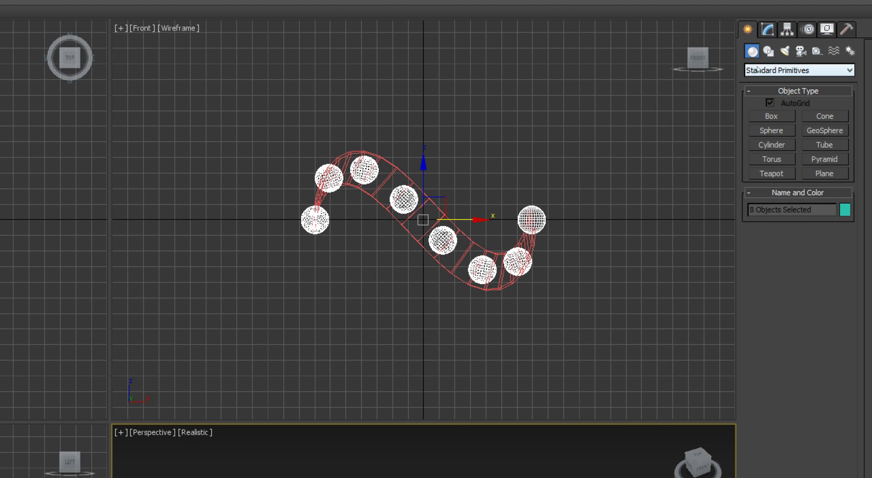
click(757, 69)
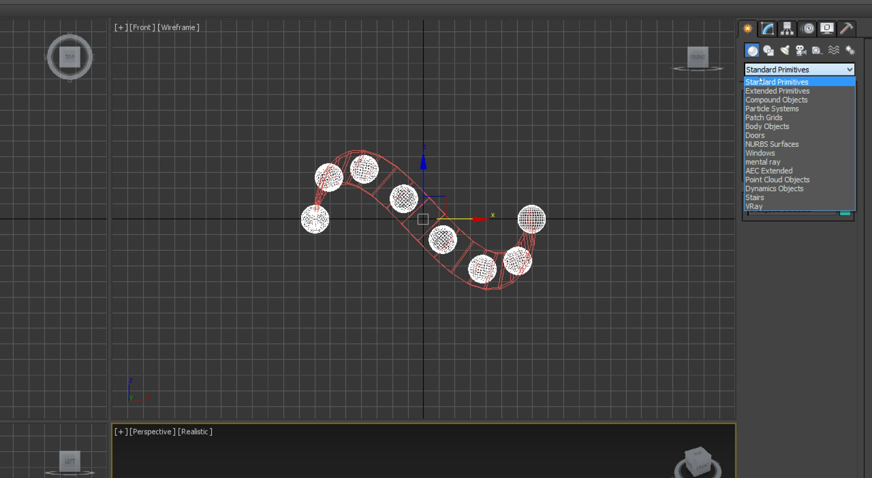
click(770, 100)
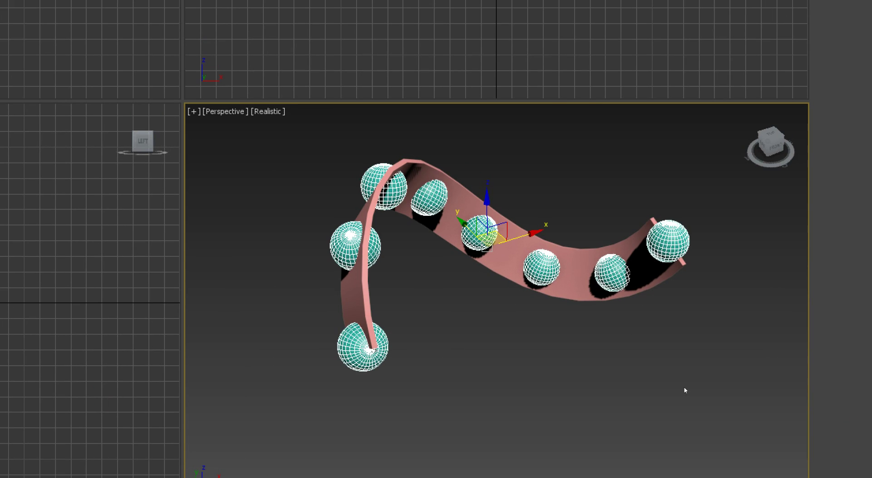
click(683, 390)
click(676, 308)
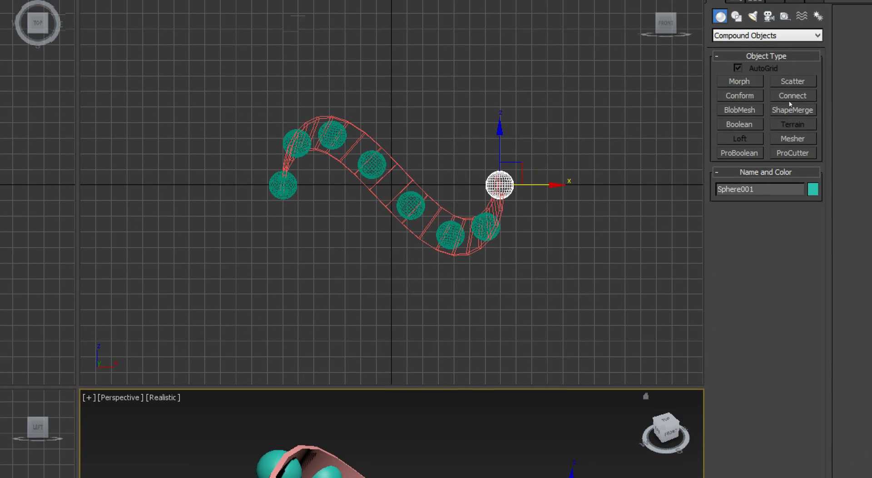
click(790, 97)
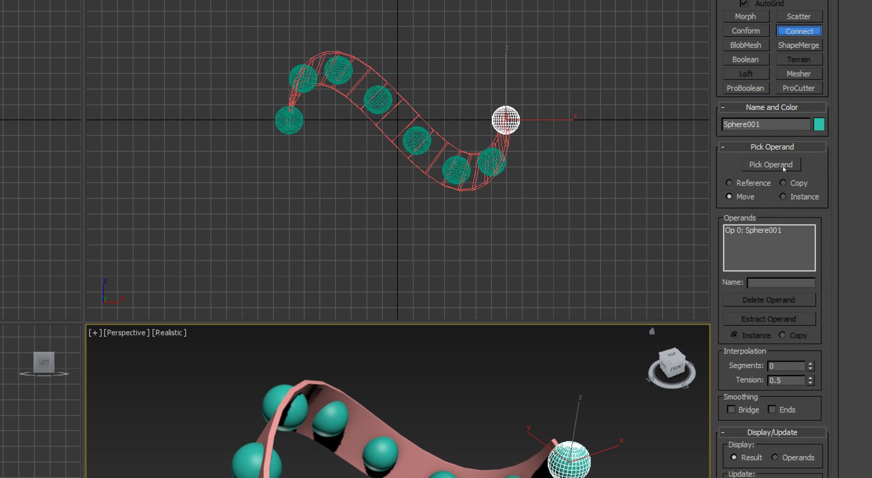
Pick the seven remaining spheres as Connect operands, then finish and reselect the merged object.
click(771, 164)
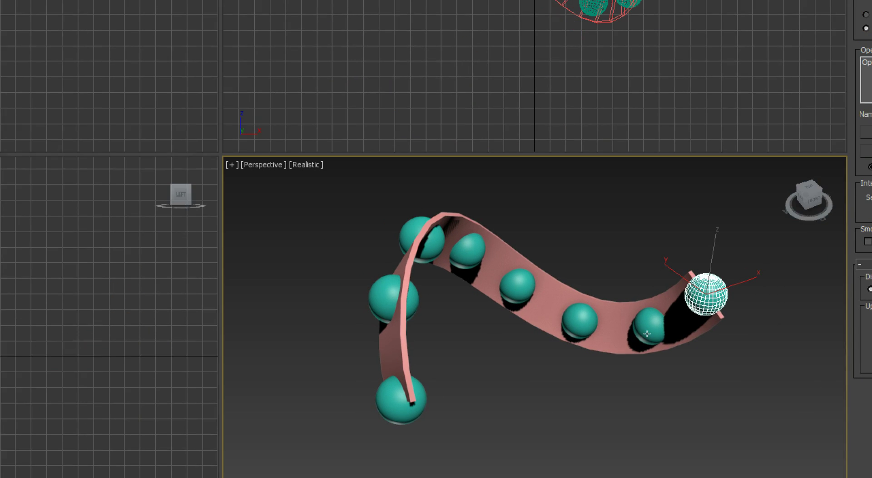
click(649, 326)
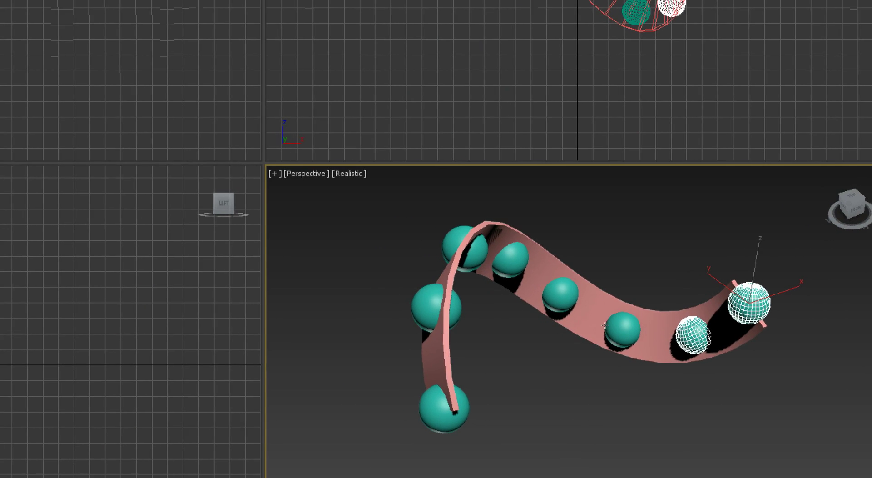
click(579, 320)
click(585, 314)
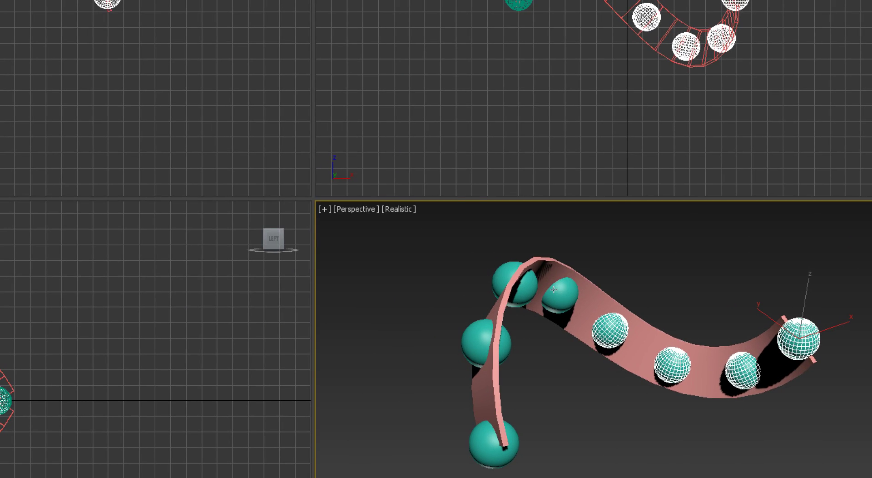
click(528, 268)
click(537, 289)
click(501, 340)
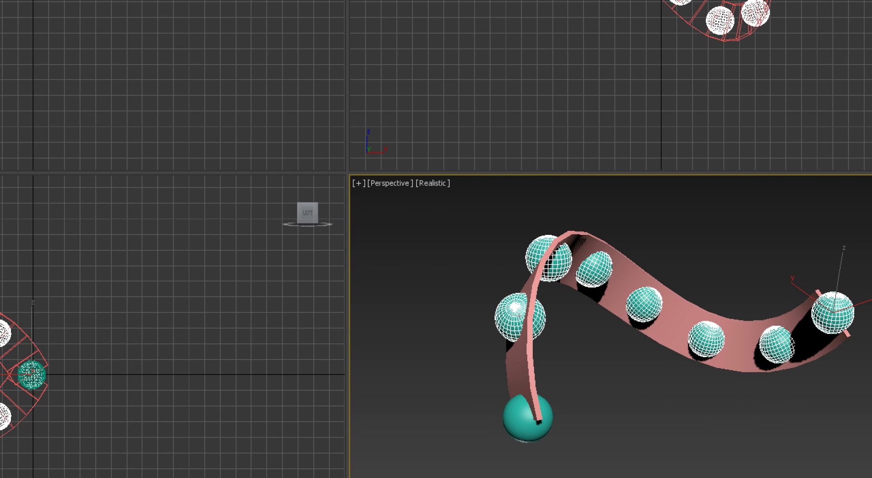
click(509, 443)
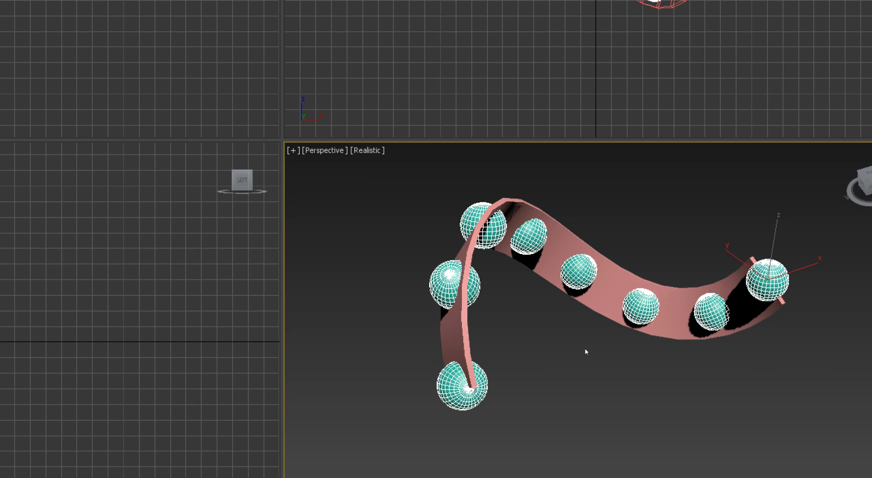
scroll(585, 351, down, 5)
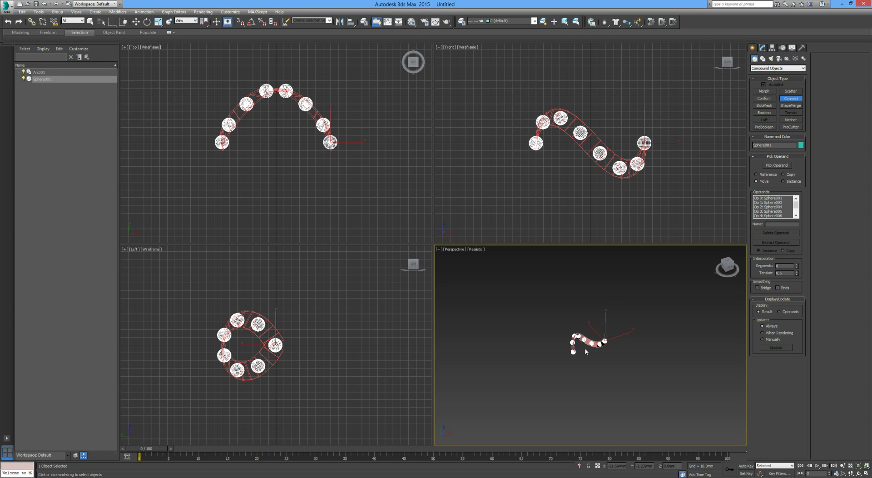
scroll(535, 394, up, 5)
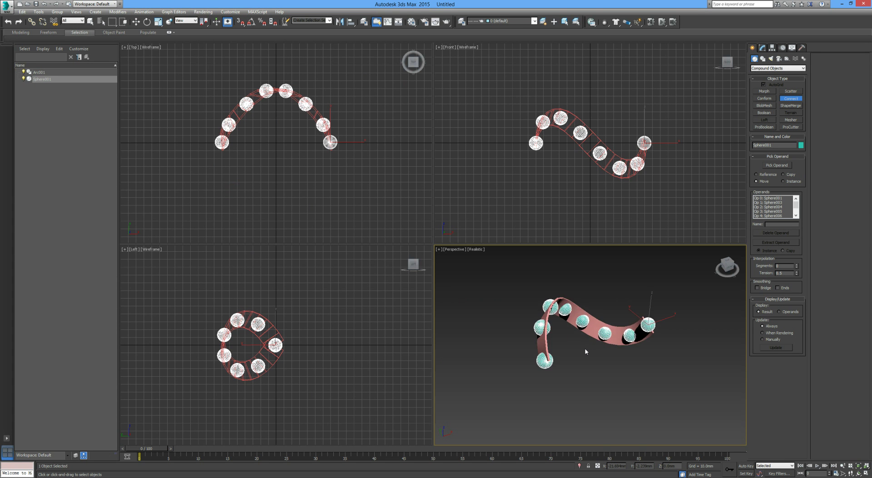
right_click(559, 371)
click(558, 370)
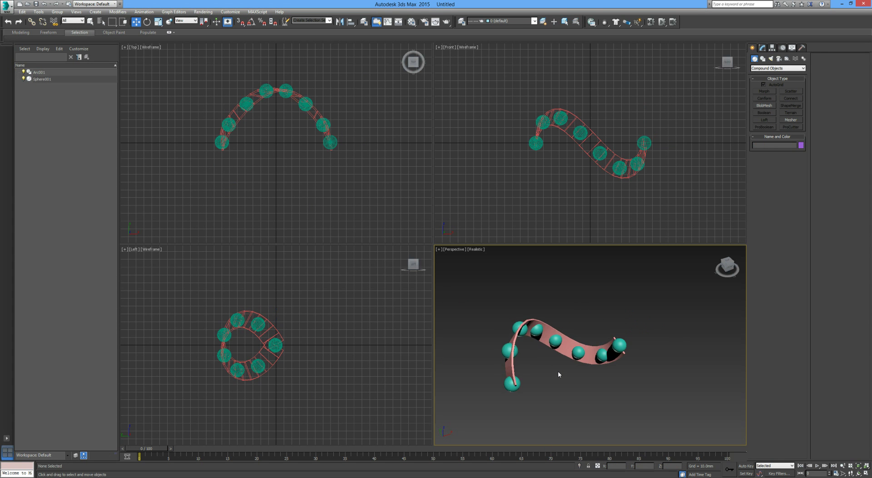
scroll(558, 370, up, 2)
alt+middle_drag(557, 370, 589, 372)
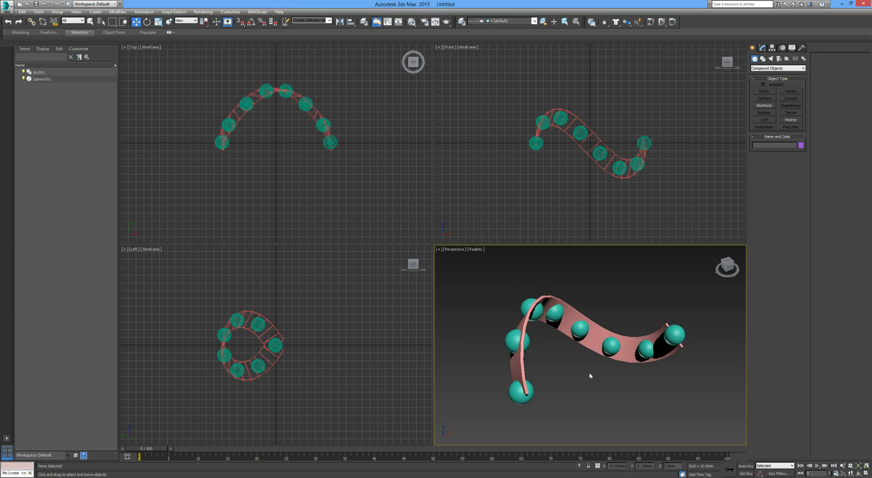
click(673, 335)
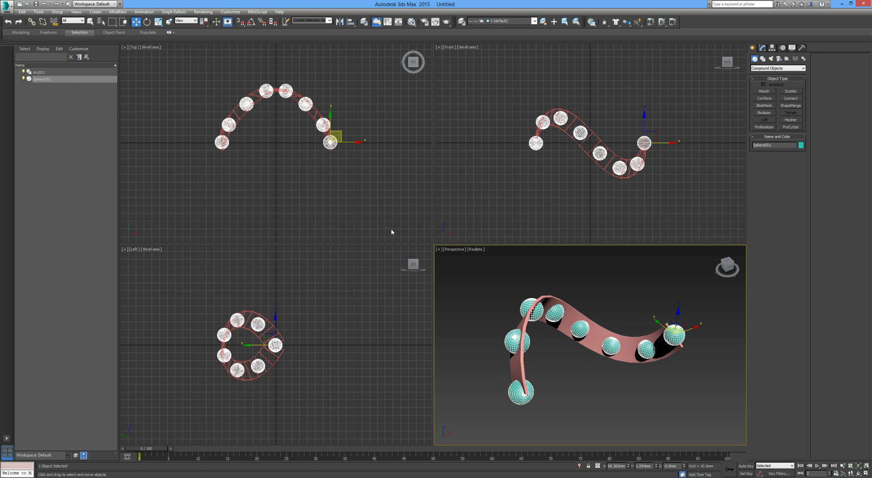
Select Arc001 and Boolean-subtract Sphere001 from it to punch round holes.
click(483, 279)
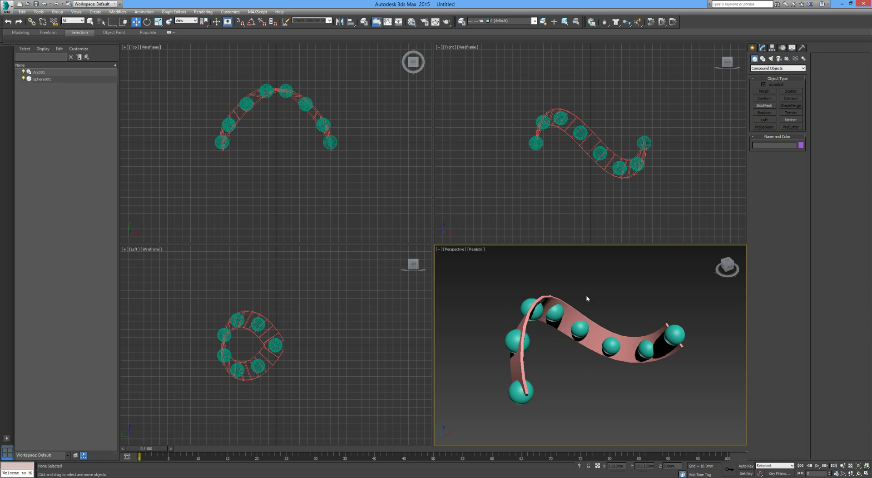
middle_drag(605, 308, 583, 327)
click(607, 353)
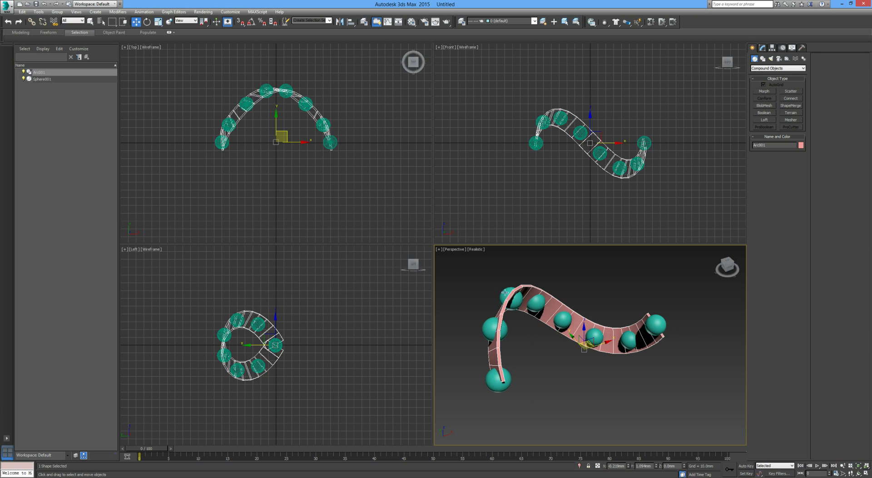
click(764, 112)
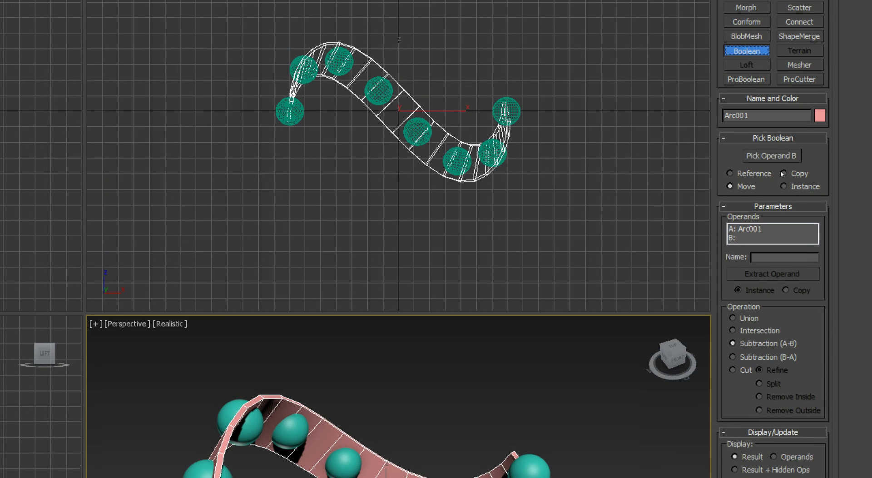
click(781, 166)
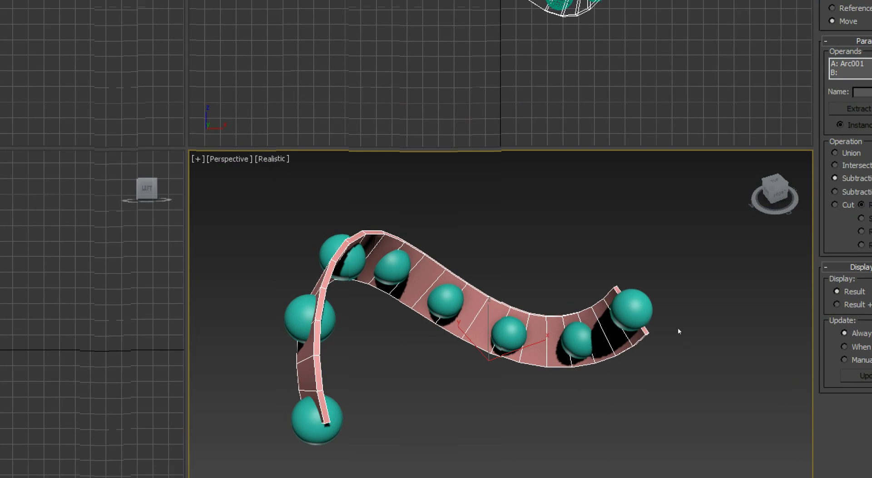
click(655, 324)
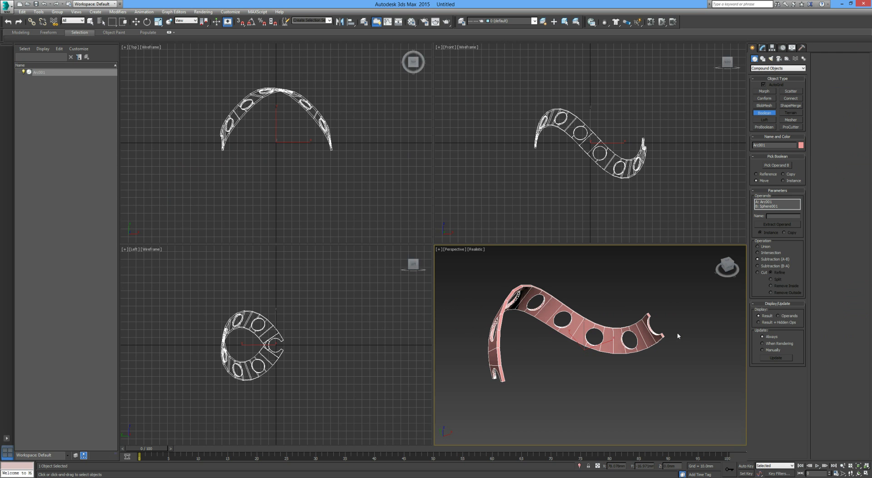
Undo the Boolean cut, exit pick mode, and select Sphere001 with the Move tool.
key(ctrl+z)
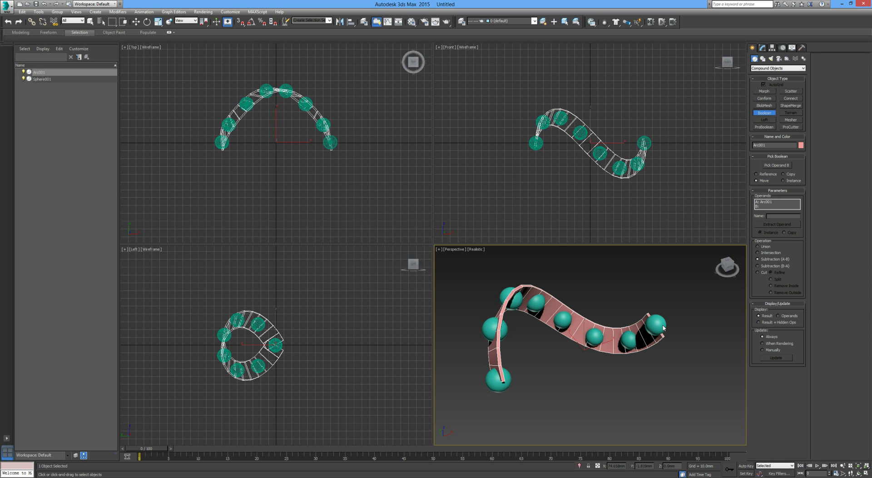
right_click(663, 328)
right_click(663, 328)
click(690, 333)
click(659, 322)
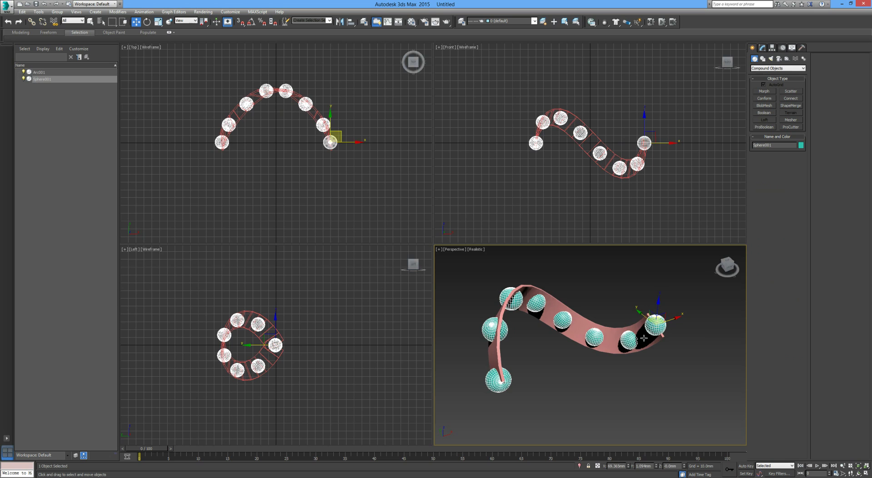
Make material 01 an Architectural Paint Gloss material with a red-orange diffuse colour.
key(m)
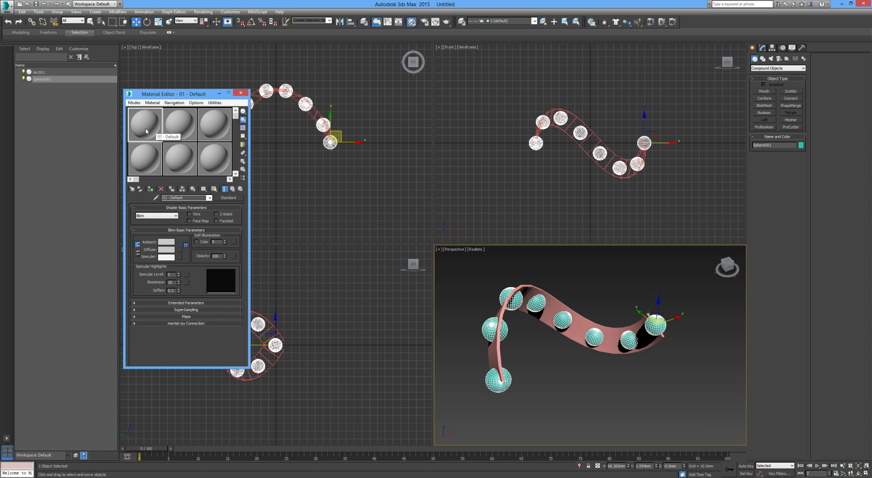
double_click(145, 131)
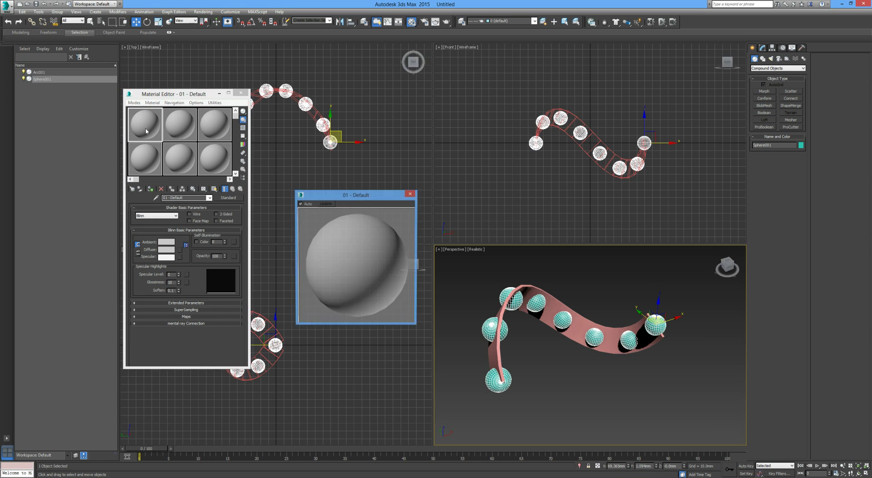
click(228, 197)
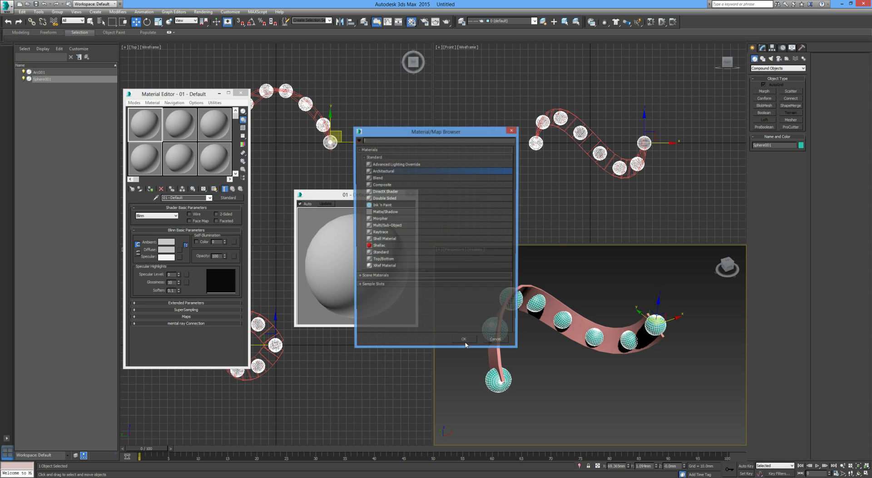
double_click(381, 172)
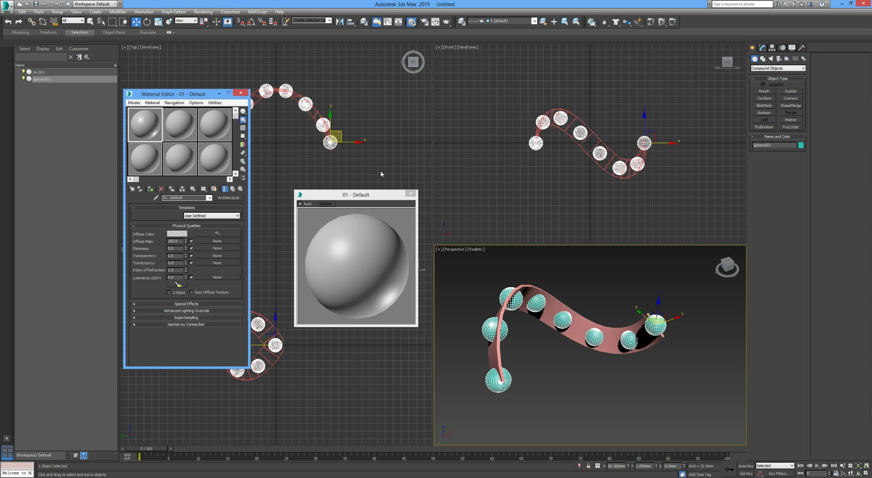
click(218, 215)
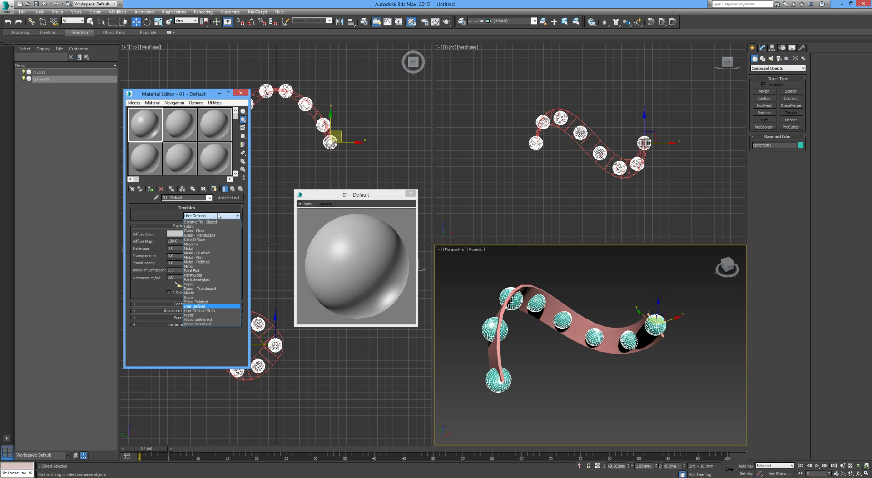
click(196, 275)
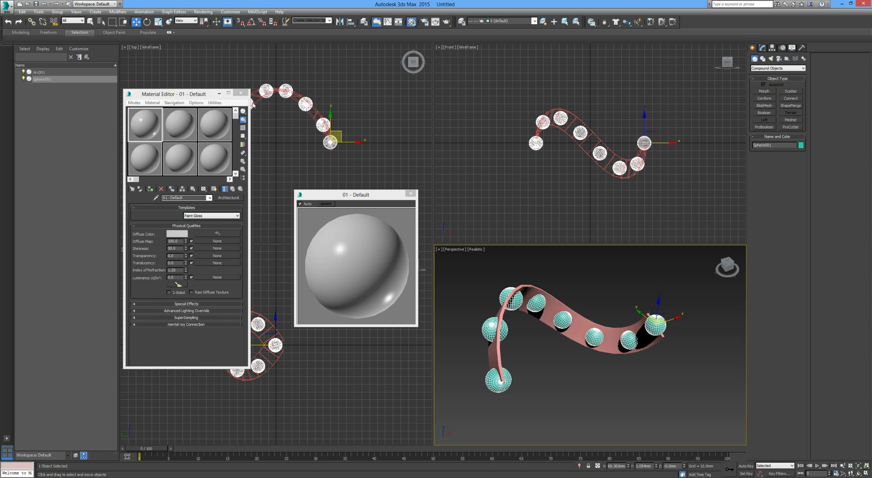
click(176, 233)
click(141, 57)
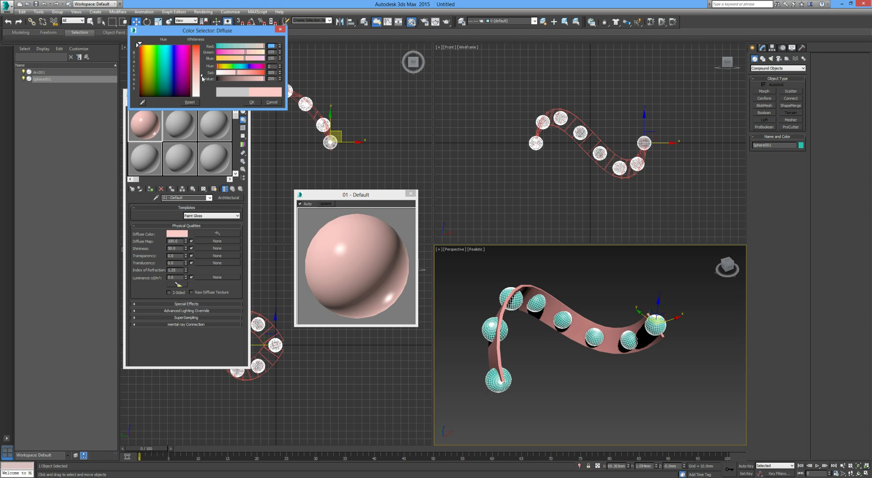
drag(202, 78, 202, 46)
click(251, 102)
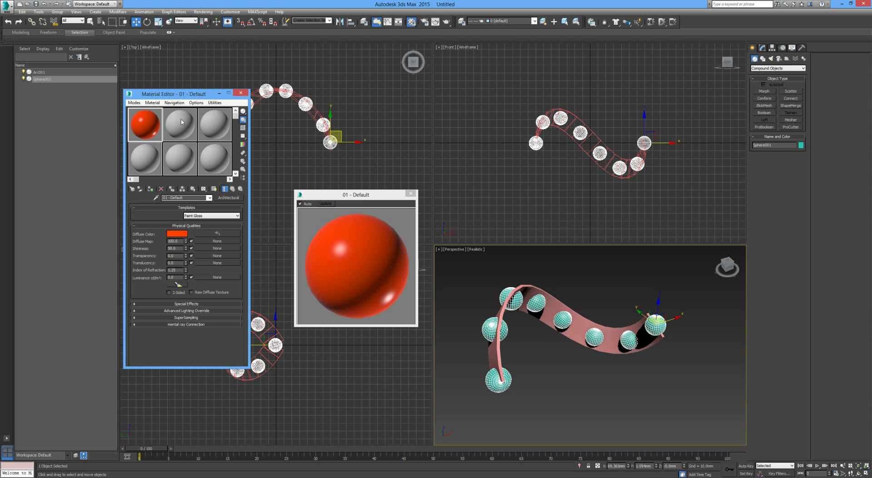
Name material 02 '02- Default' and give it a green diffuse colour.
click(176, 127)
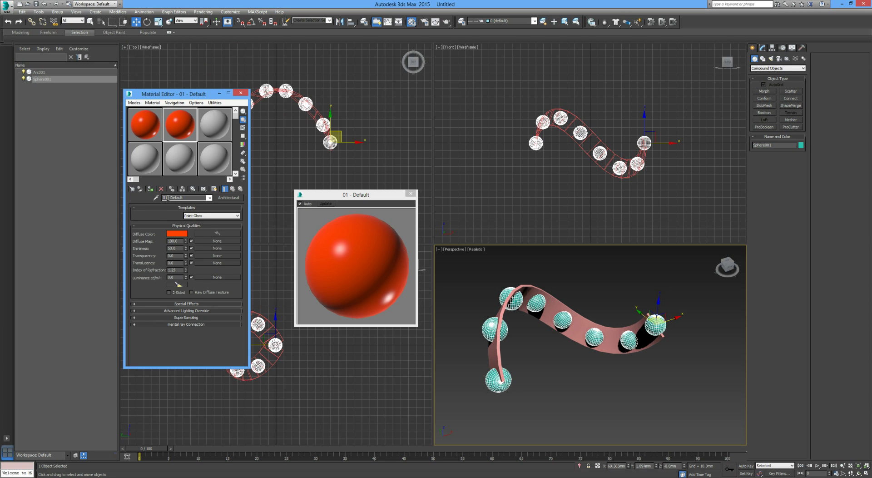
click(188, 198)
text(02- Default)
key(Return)
click(179, 235)
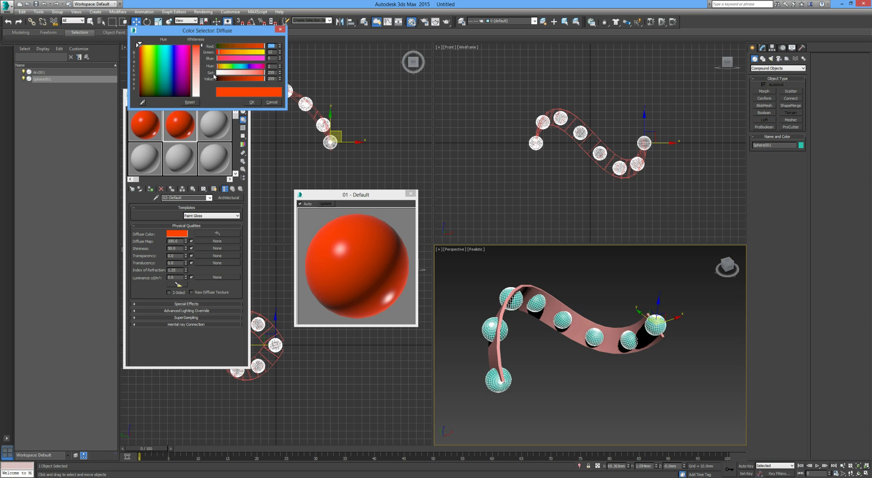
click(157, 66)
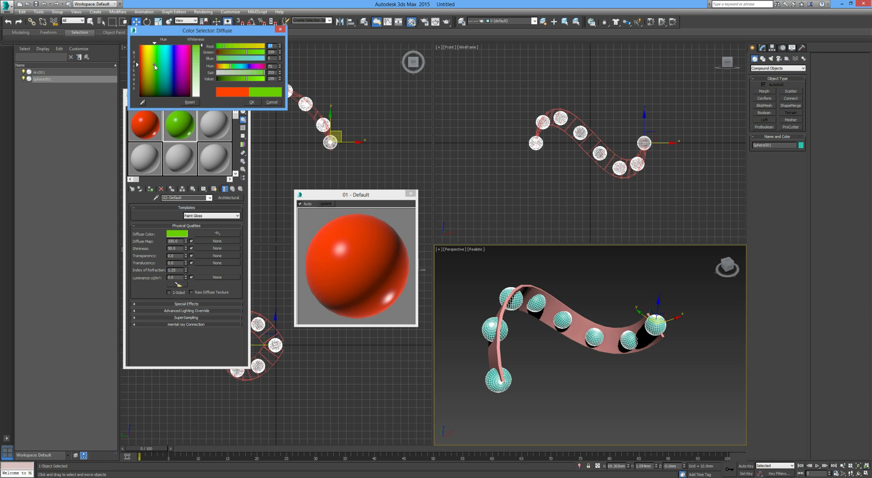
click(251, 101)
Assign the red material to Sphere001 and the green one to Arc001, then close the editor.
click(146, 124)
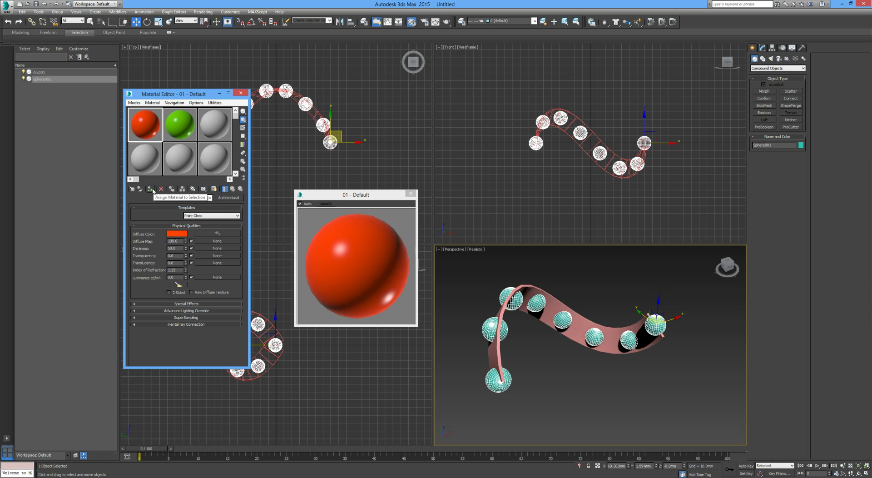
click(151, 189)
click(180, 124)
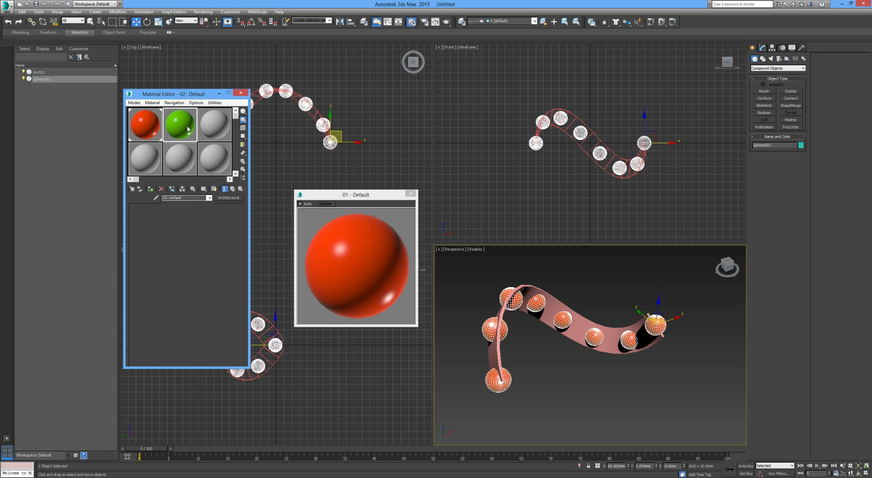
click(562, 307)
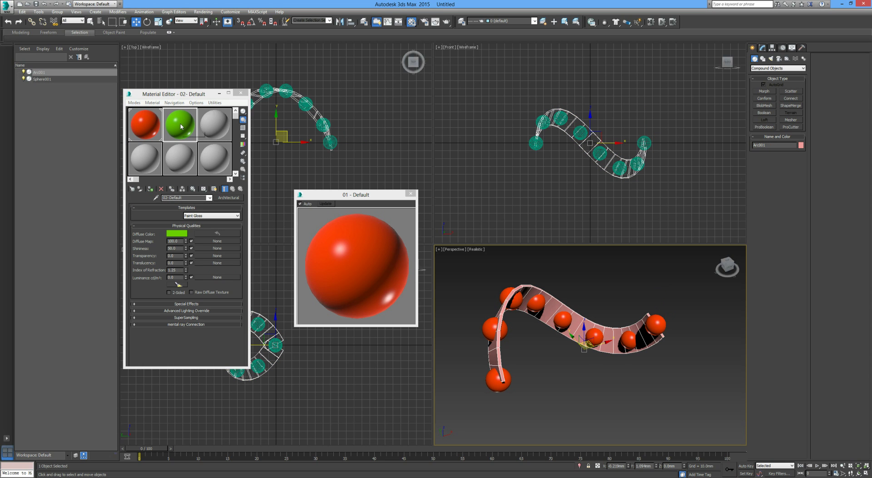
click(150, 189)
click(240, 92)
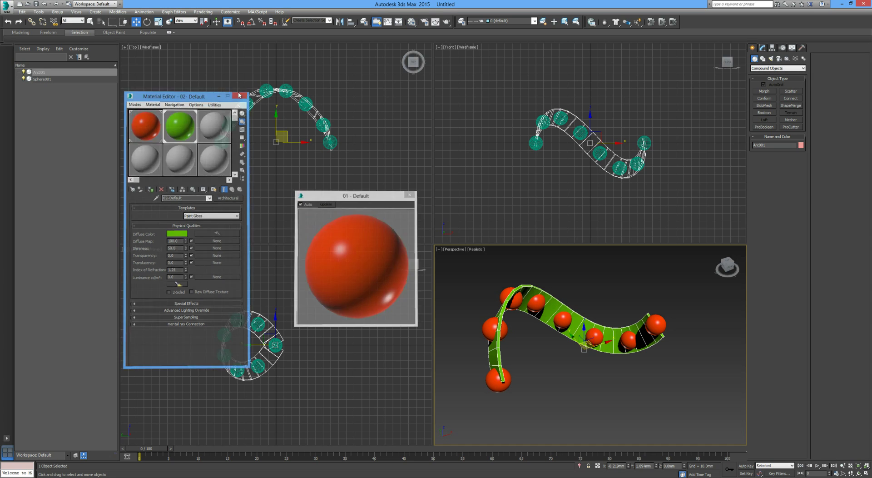
click(589, 269)
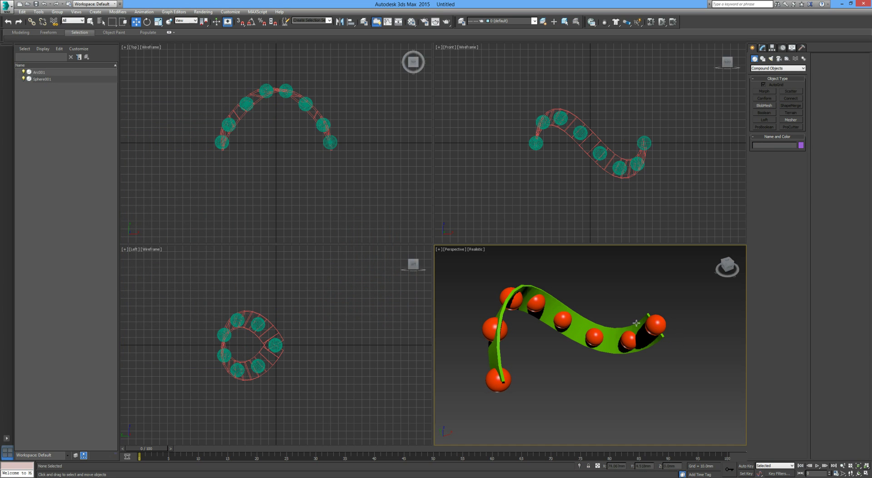
Boolean-subtract the red spheres from Arc001, accepting the Material Attach Options with OK.
click(611, 335)
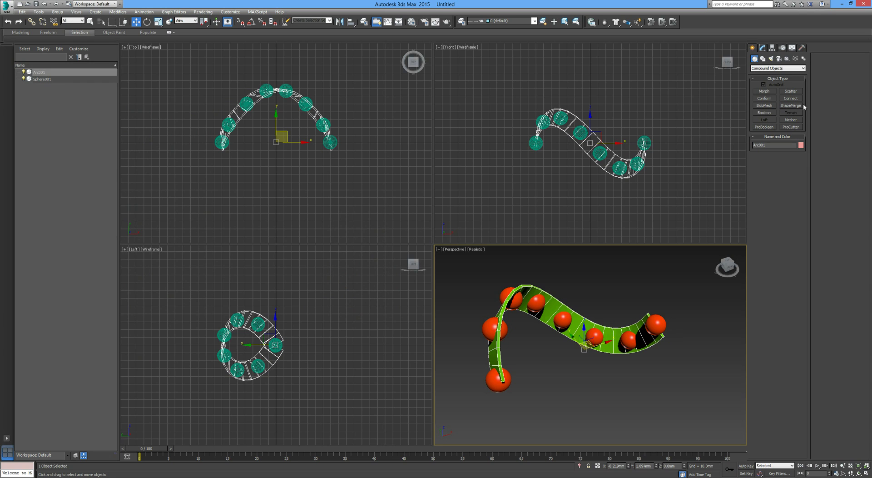
click(766, 116)
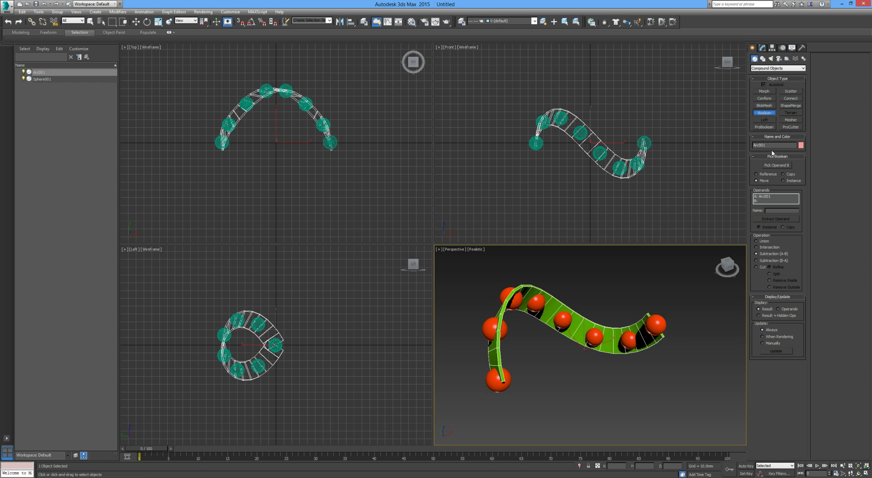
click(777, 165)
click(656, 323)
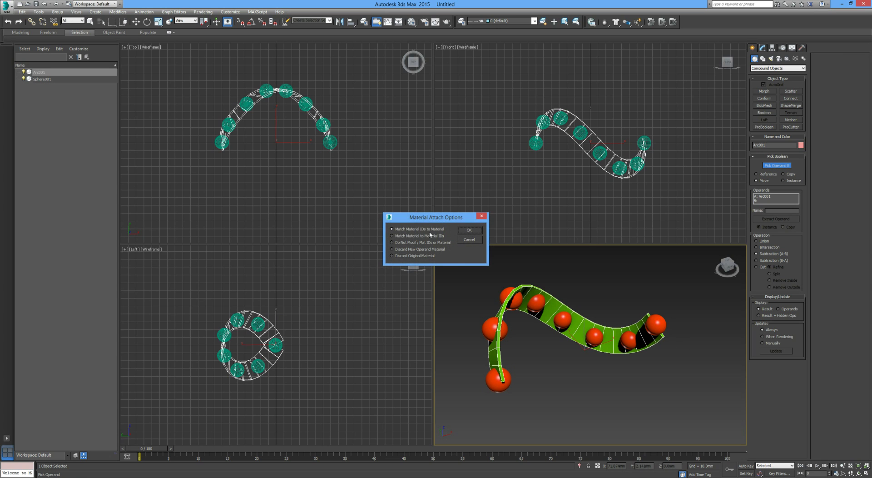
click(470, 230)
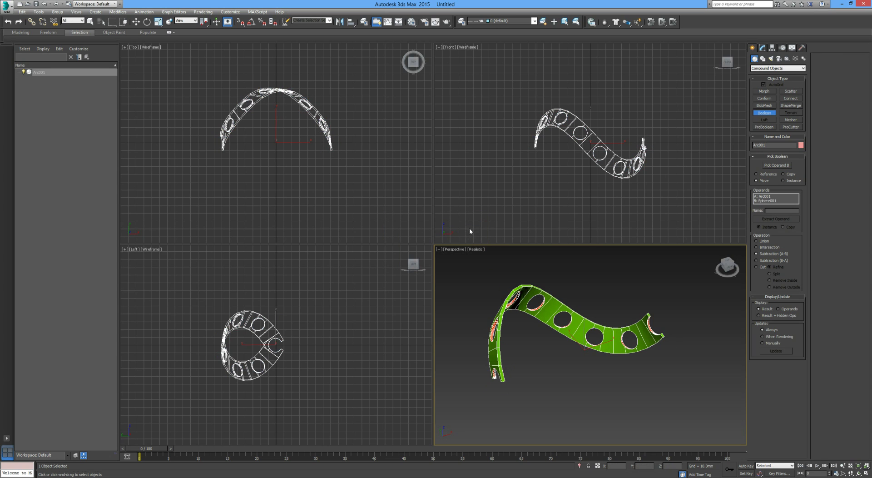
key(w)
click(530, 359)
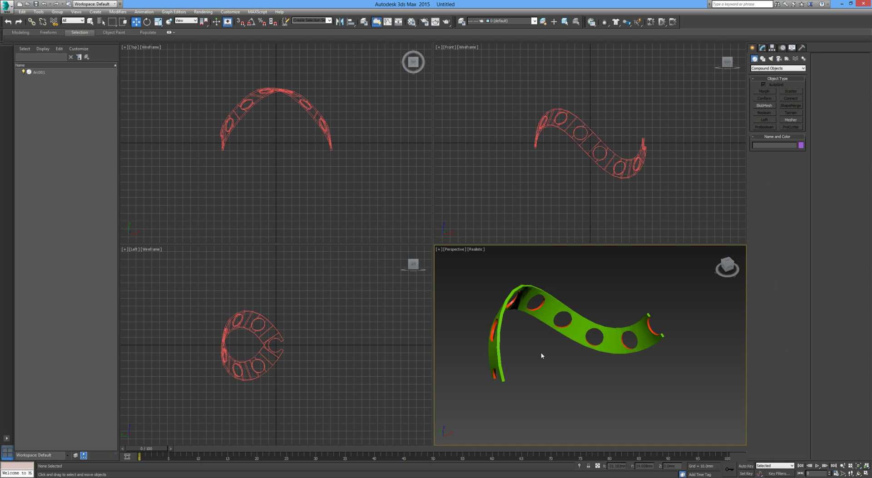
Clone Arc001 as an instance, Arc002, rotated 180° about Z so it crosses the original band.
mouse_move(553, 354)
alt+middle_down()
mouse_move(547, 349)
mouse_move(595, 350)
mouse_move(539, 359)
mouse_move(561, 350)
mouse_move(559, 366)
mouse_move(569, 346)
alt+middle_up()
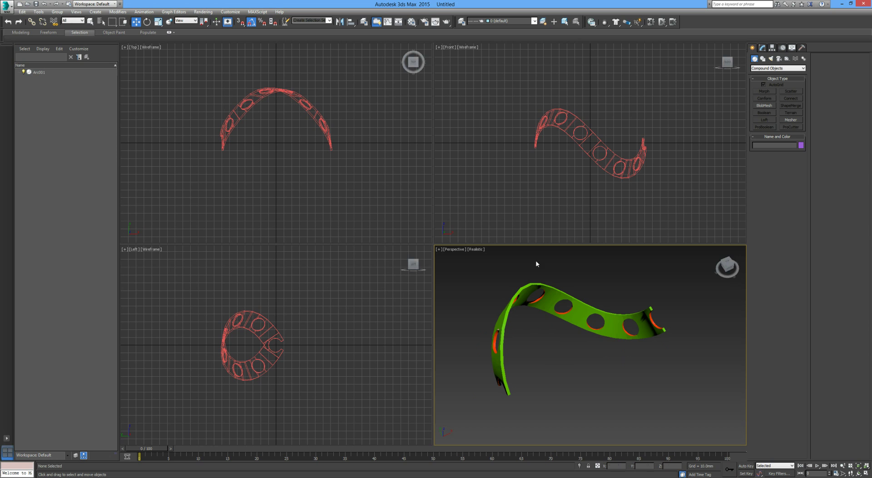
key(e)
click(587, 313)
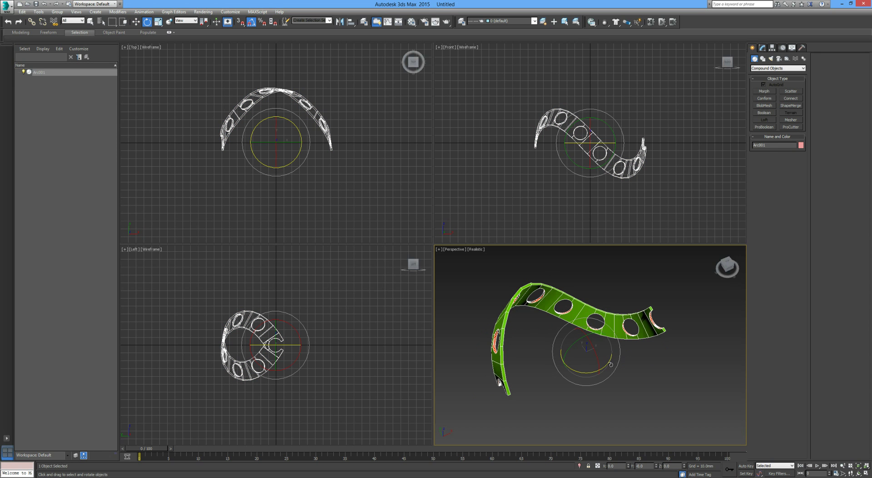
mouse_move(610, 362)
shift+mouse_down()
mouse_move(588, 377)
mouse_move(526, 385)
shift+mouse_up()
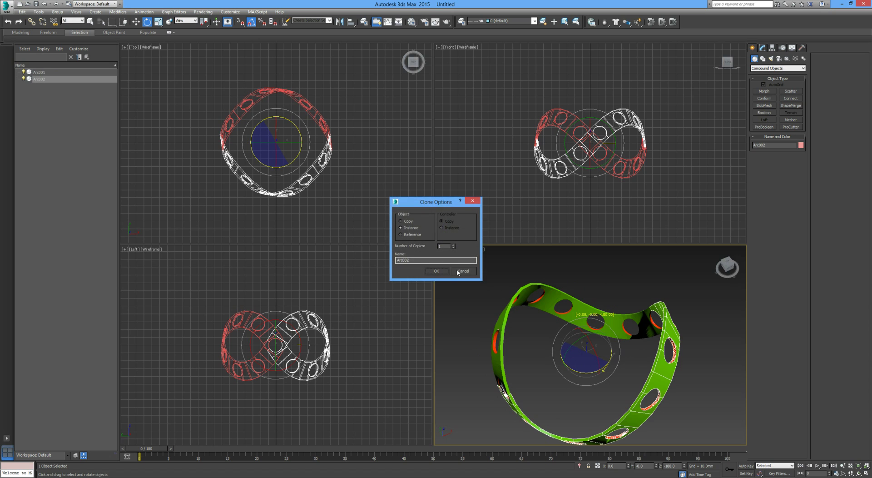
click(436, 271)
click(456, 322)
mouse_move(503, 353)
alt+middle_down()
mouse_move(521, 323)
mouse_move(549, 314)
mouse_move(538, 325)
mouse_move(477, 323)
mouse_move(487, 316)
alt+middle_up()
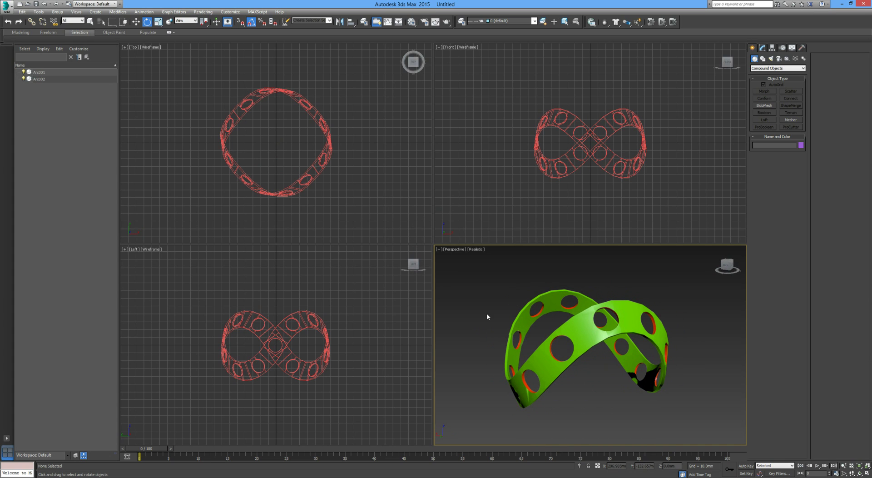